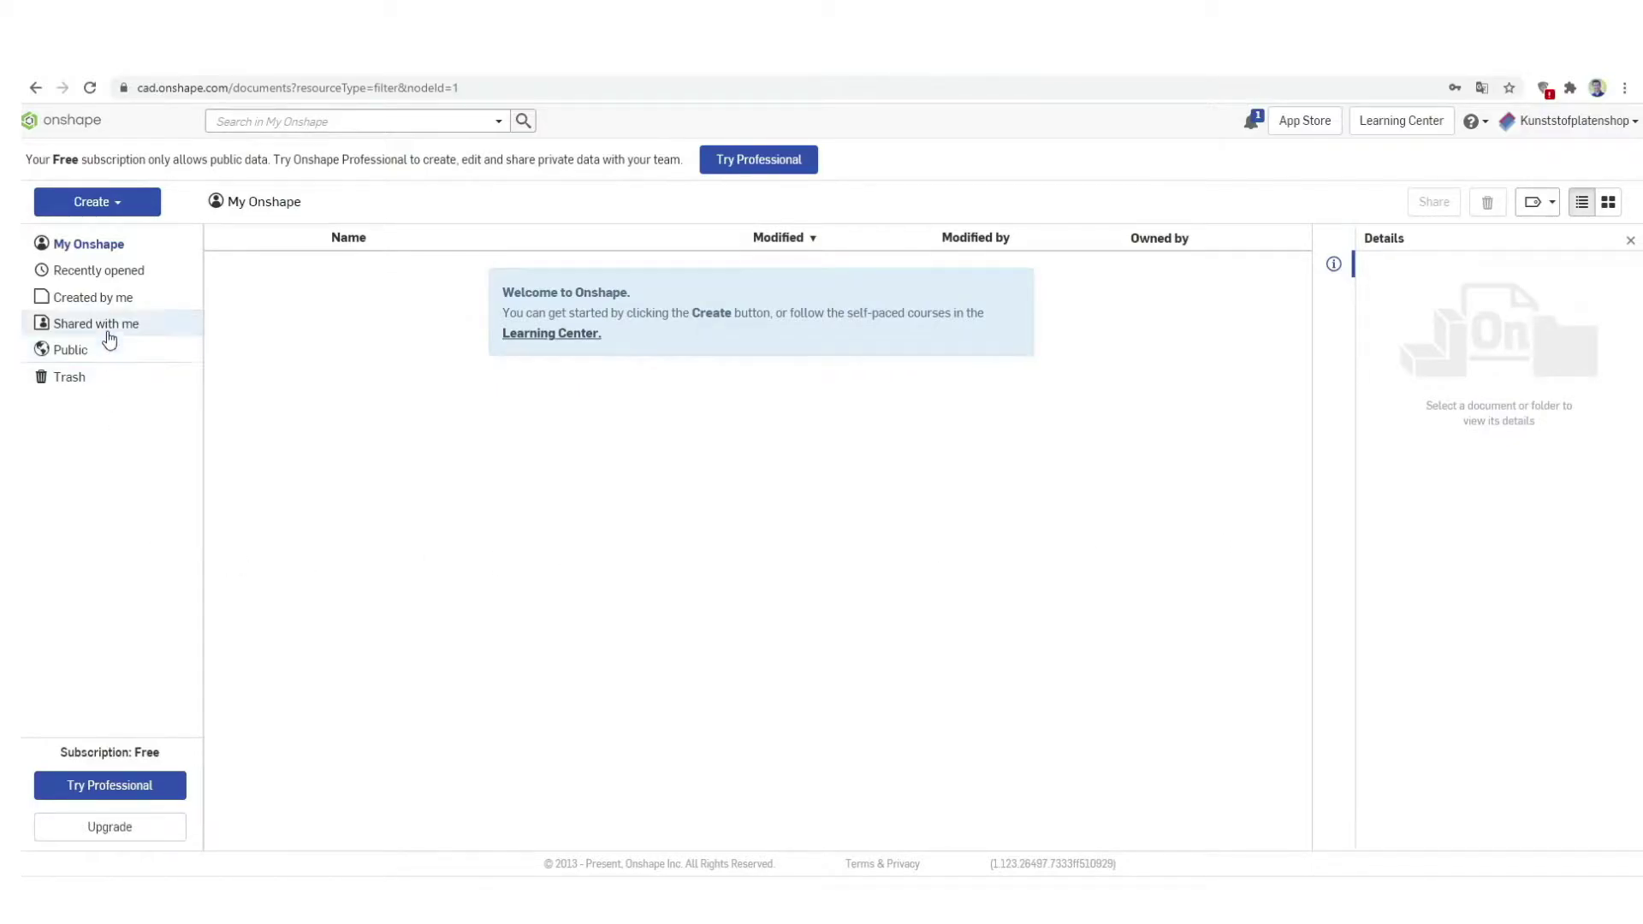
# Create a new public document named "Mijn eerste vorm".
pyautogui.click(112, 203)
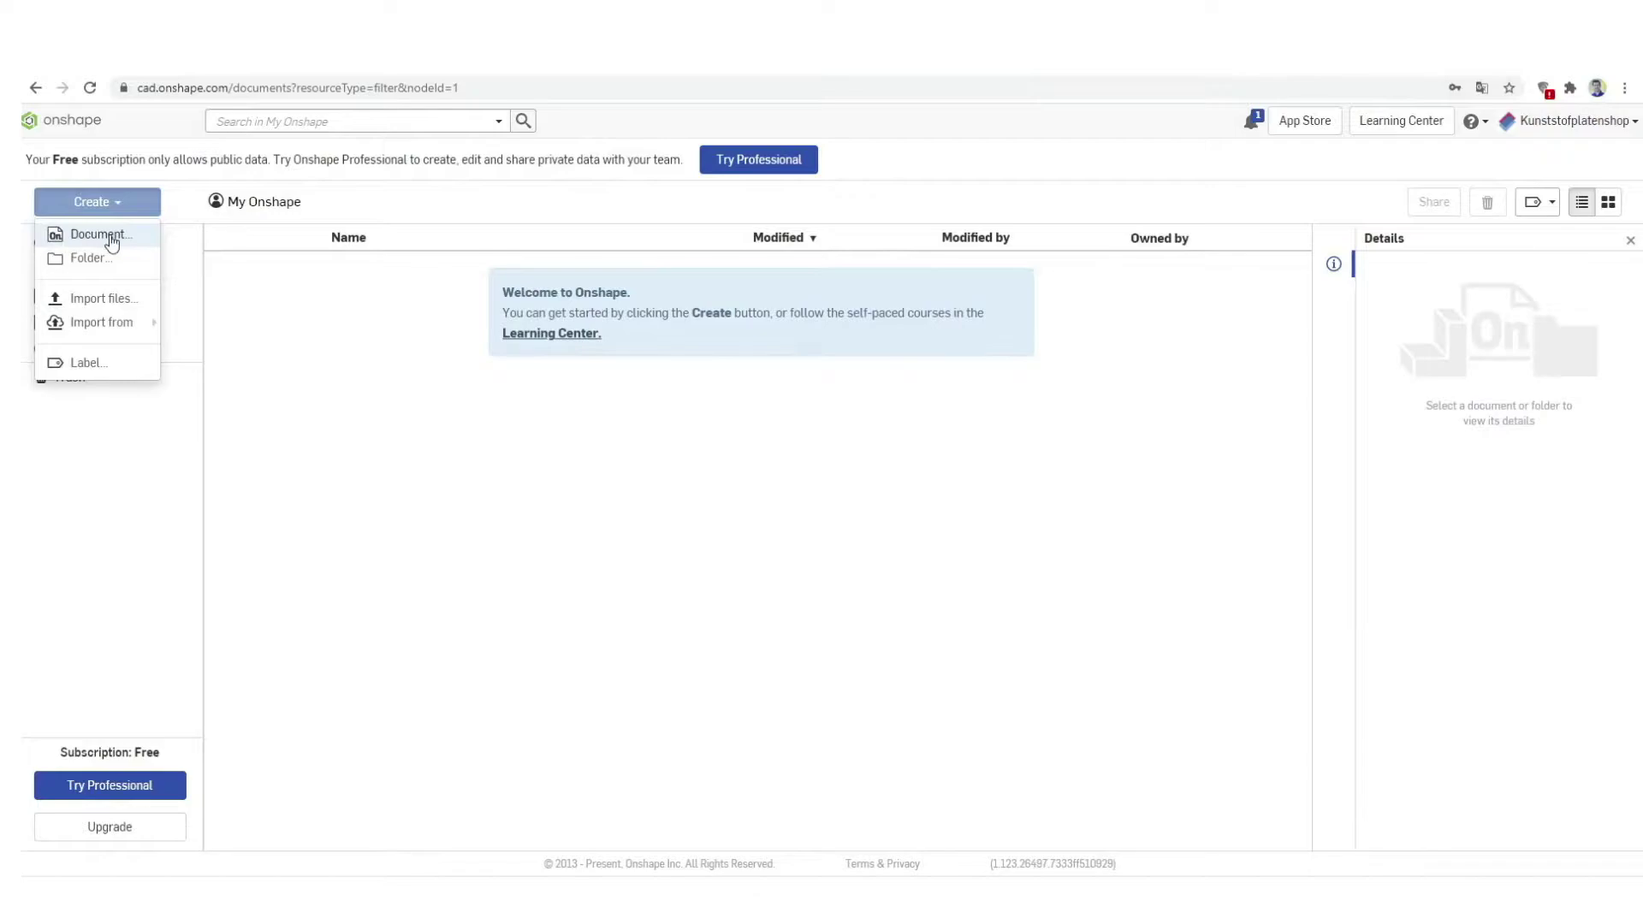
pyautogui.click(111, 236)
pyautogui.write('Mijn eer')
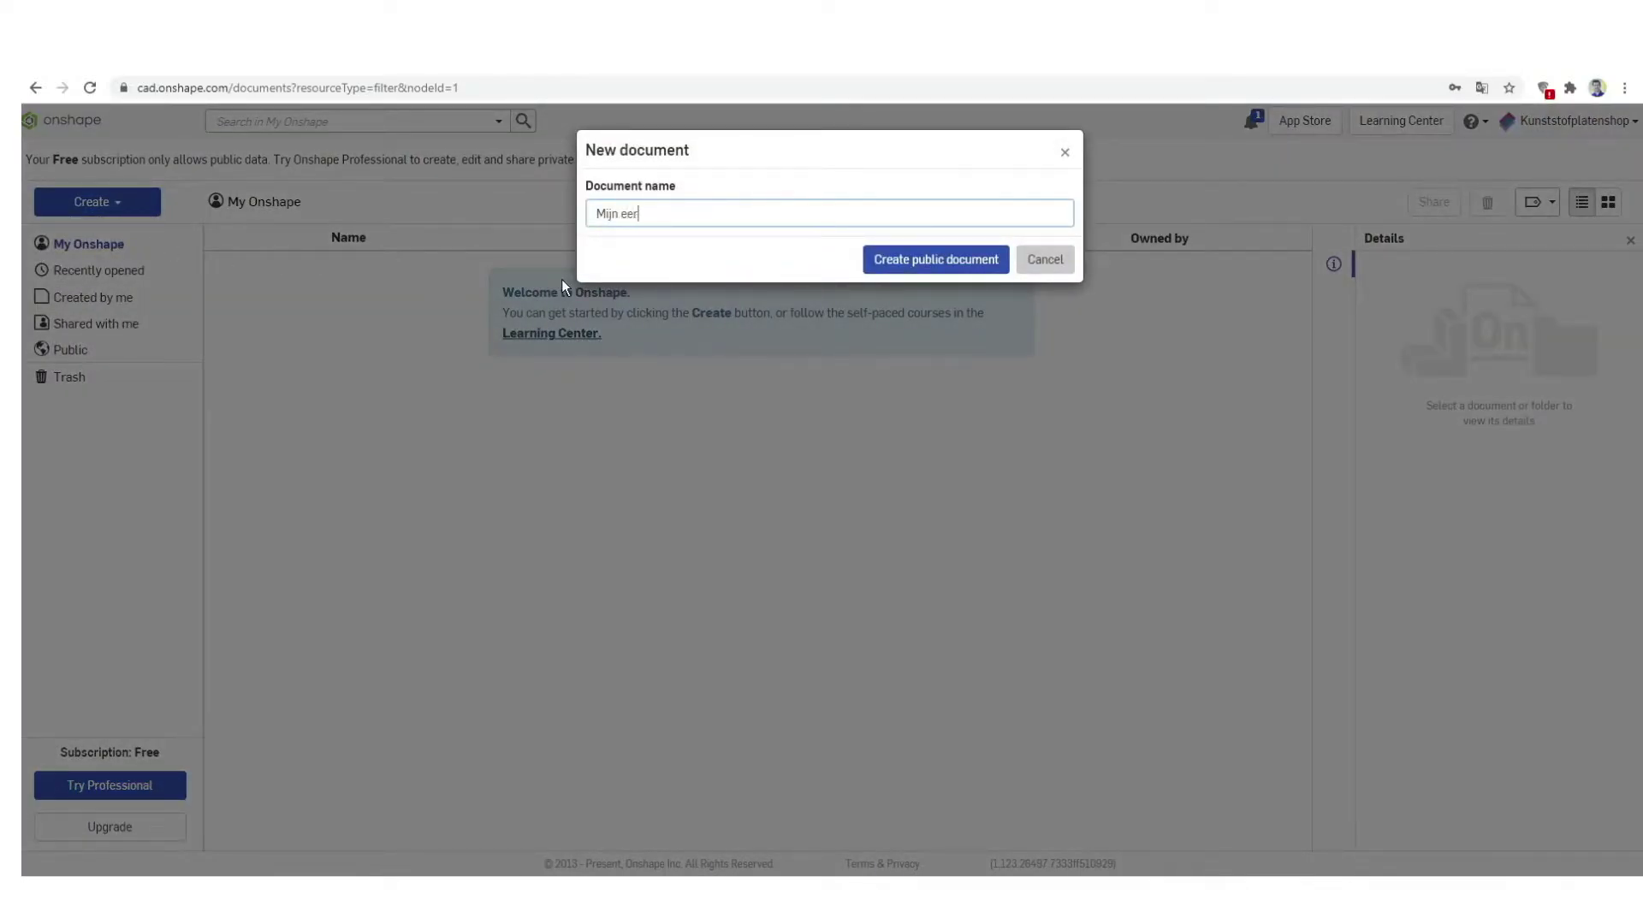
pyautogui.write('ste vorm')
pyautogui.press('Return')
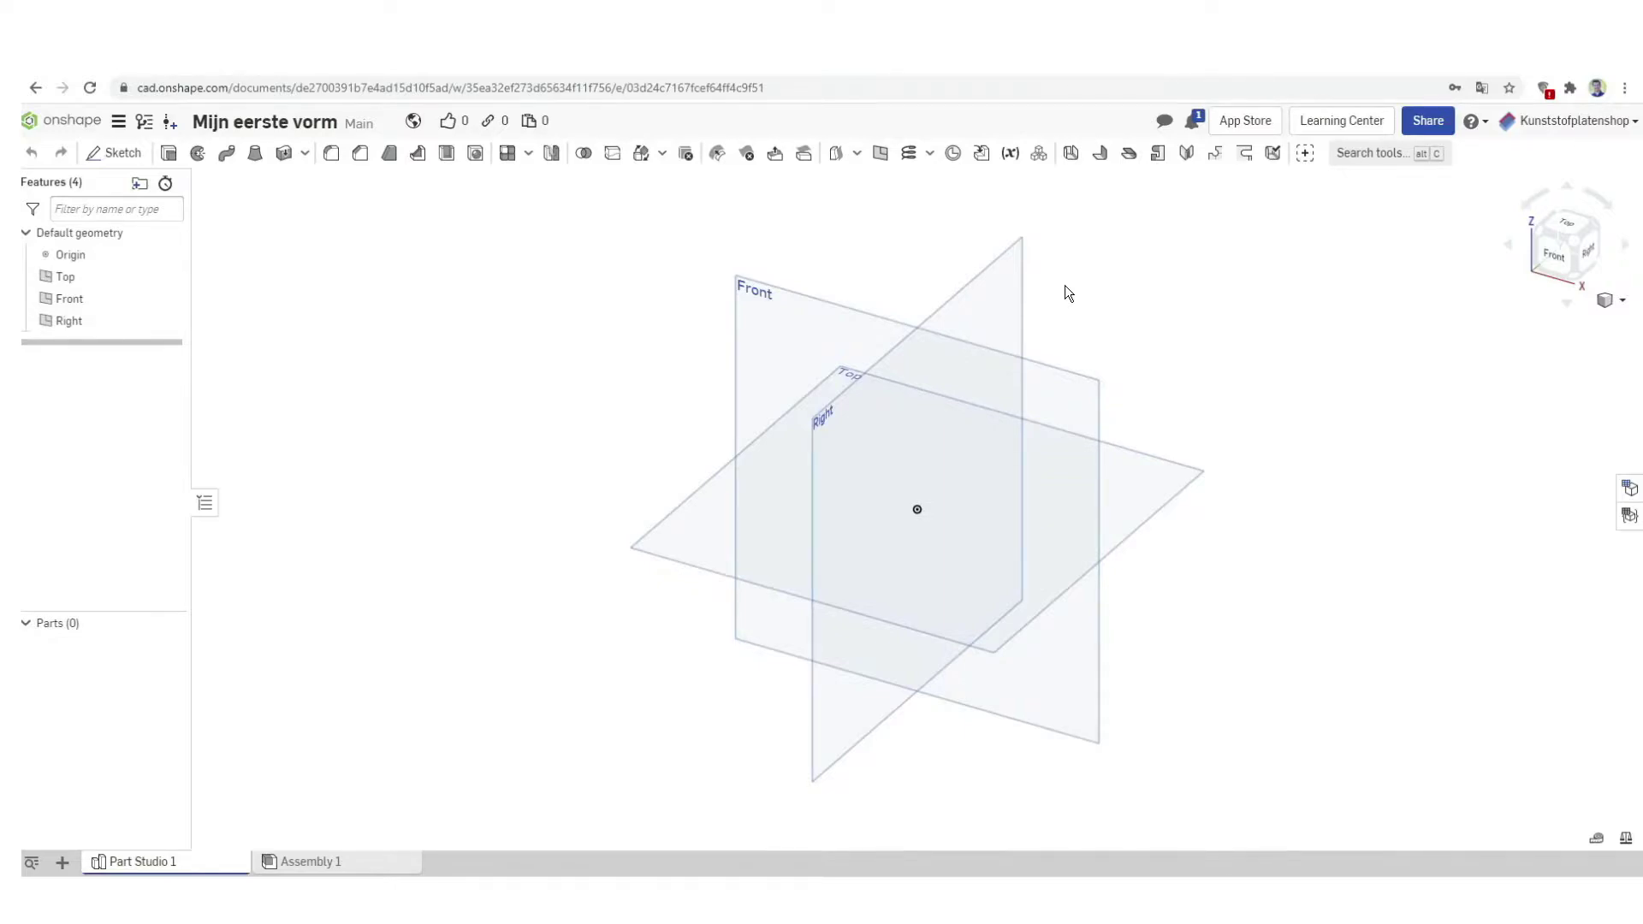
# Highlight the Front, Right and Top default planes together to inspect them and clear the selection.
pyautogui.click(824, 301)
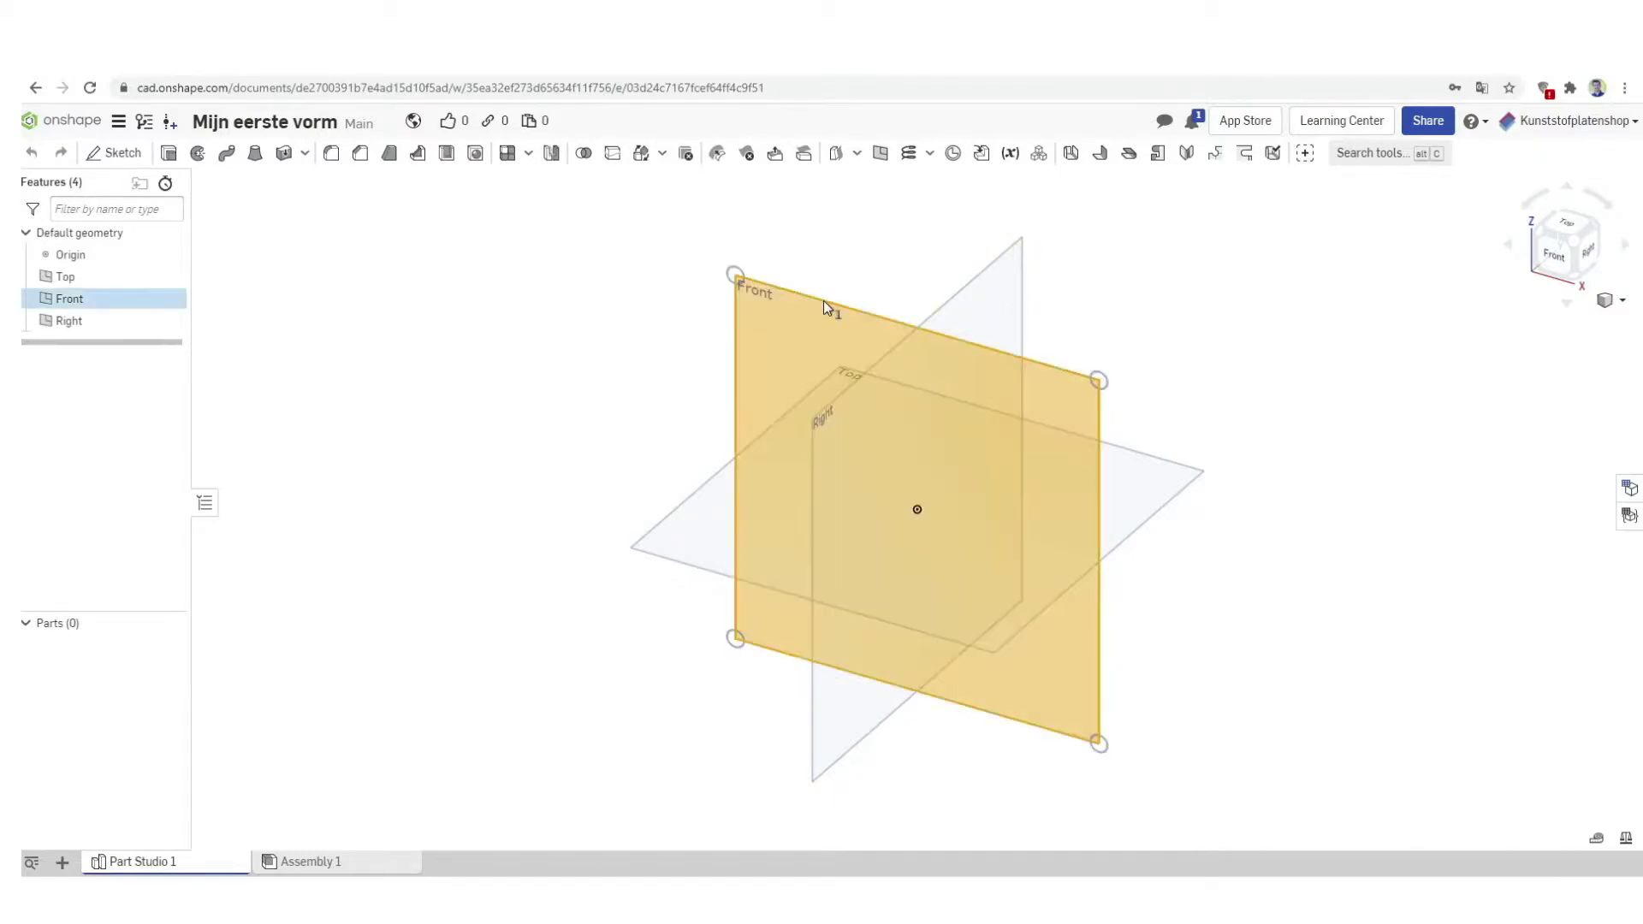
pyautogui.click(1000, 285)
pyautogui.click(693, 518)
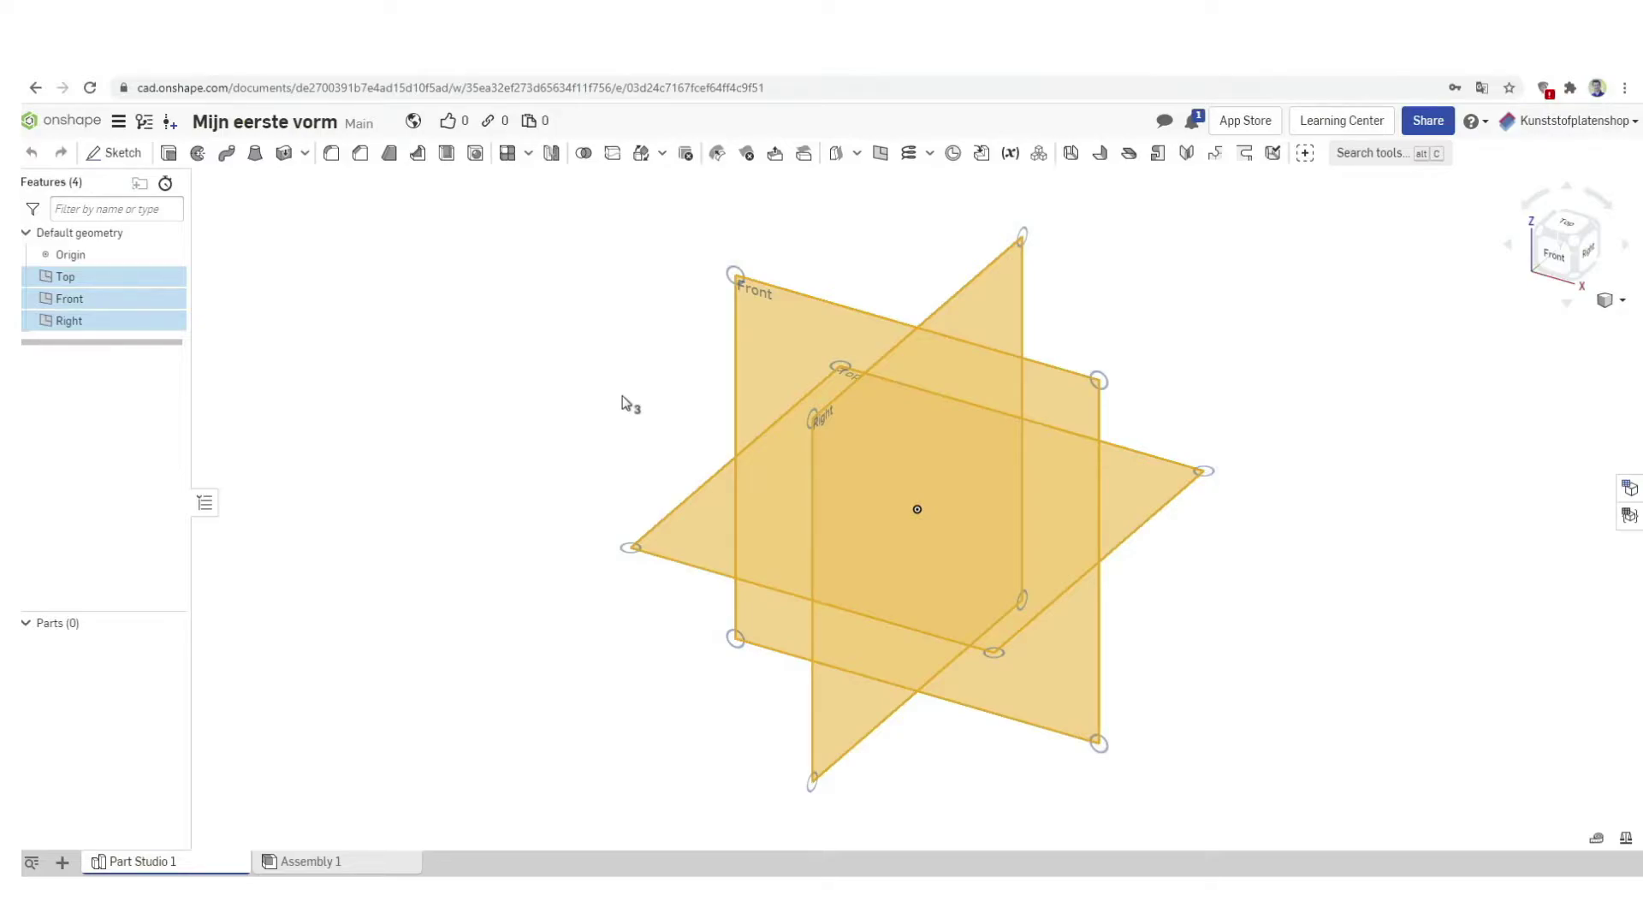
pyautogui.click(599, 337)
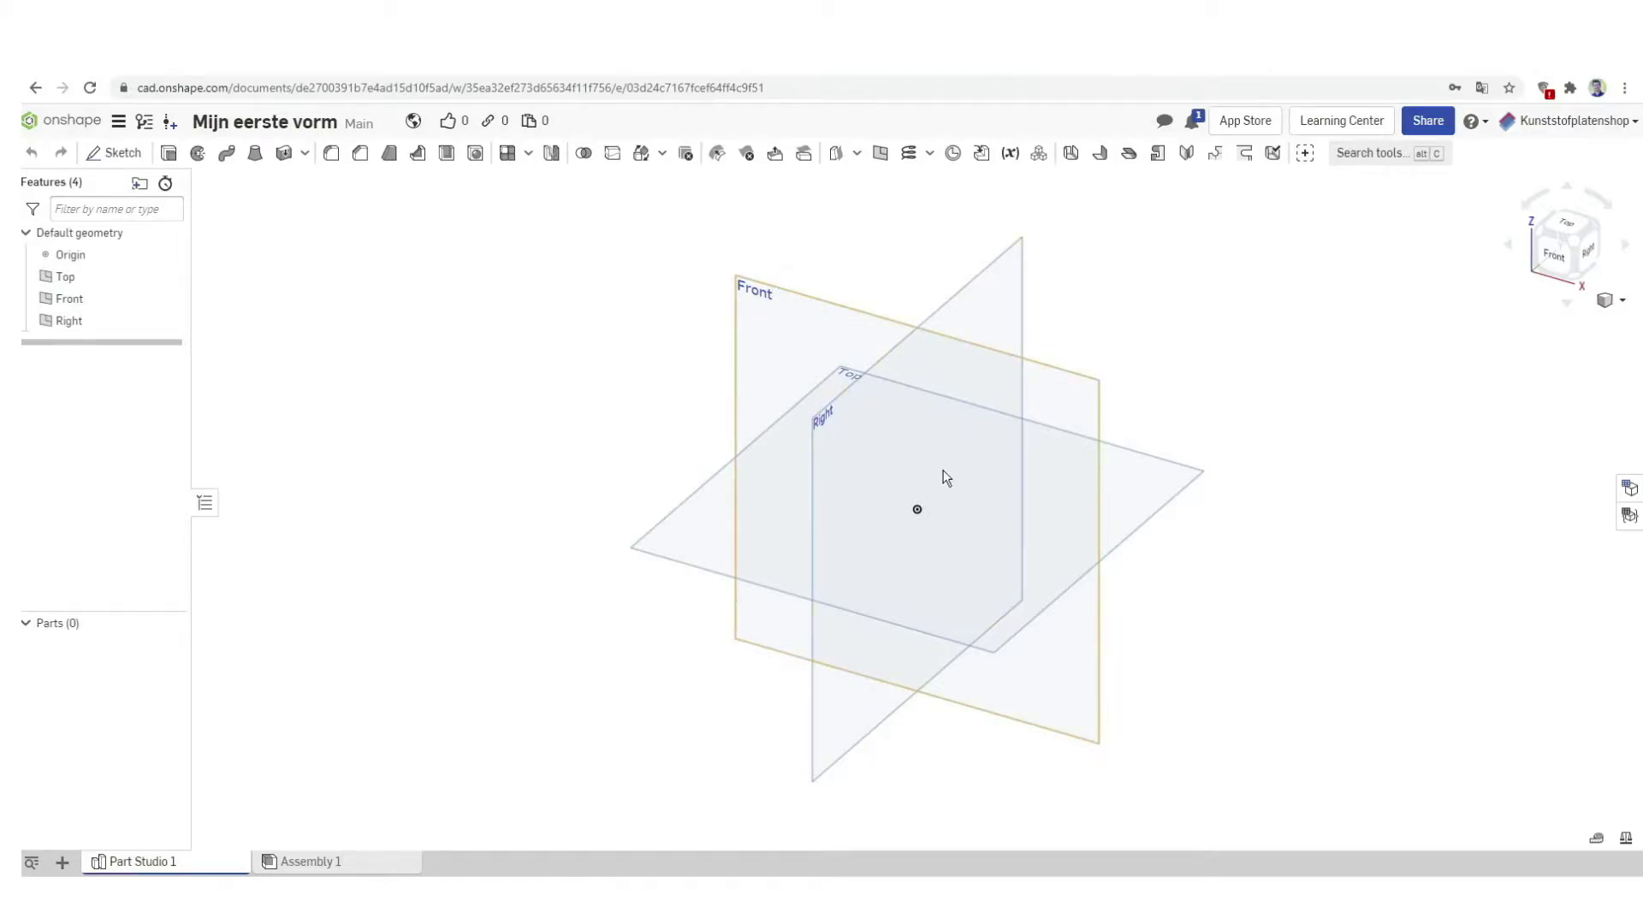
# Examine the three default planes from different directions, including the straight front view and the isometric view.
pyautogui.moveTo(958, 509); pyautogui.dragTo(1015, 565, button='middle')
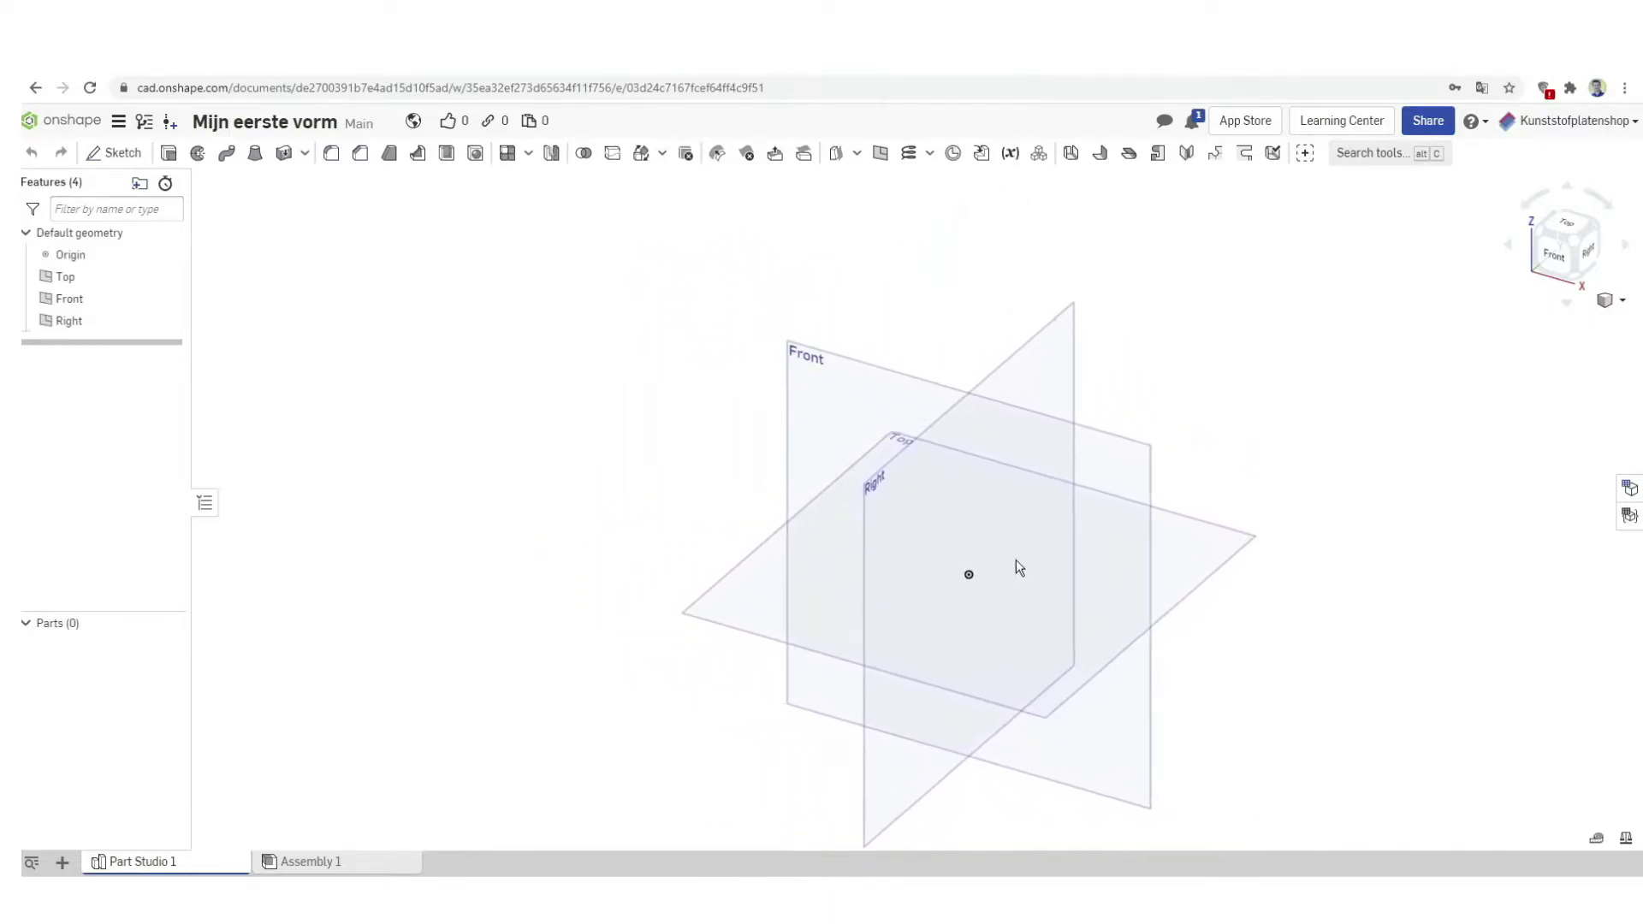
pyautogui.moveTo(1014, 559)
pyautogui.mouseDown(button='right')
pyautogui.moveTo(950, 561)
pyautogui.moveTo(910, 525)
pyautogui.moveTo(810, 488)
pyautogui.moveTo(1019, 608)
pyautogui.moveTo(949, 649)
pyautogui.moveTo(904, 588)
pyautogui.moveTo(933, 555)
pyautogui.moveTo(1030, 587)
pyautogui.mouseUp(button='right')
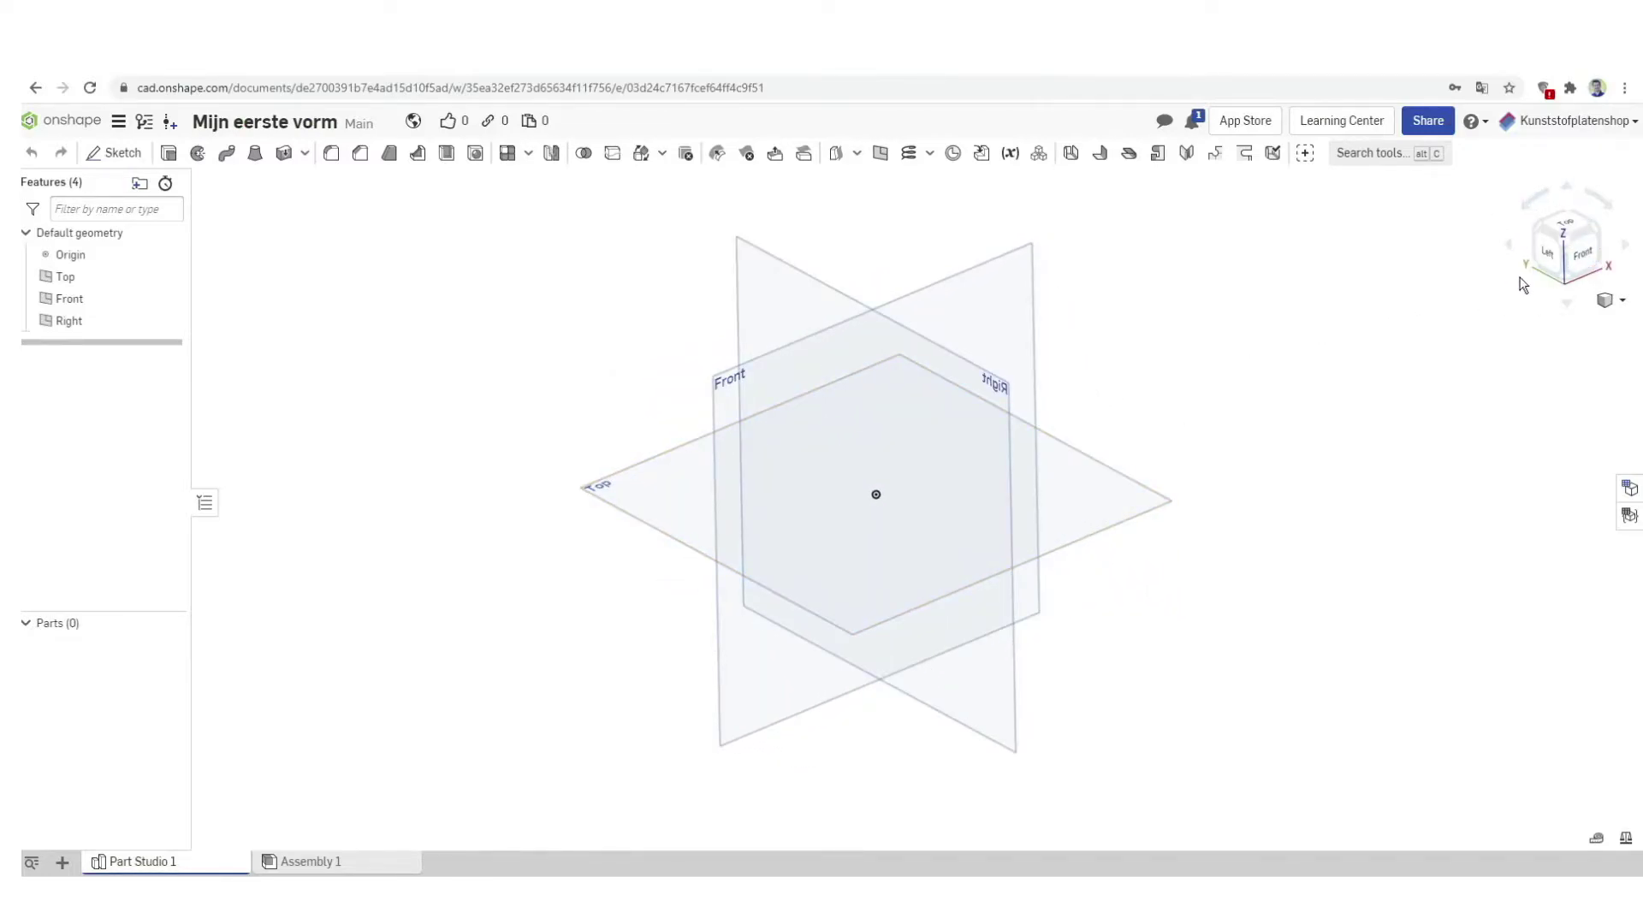
pyautogui.click(1578, 253)
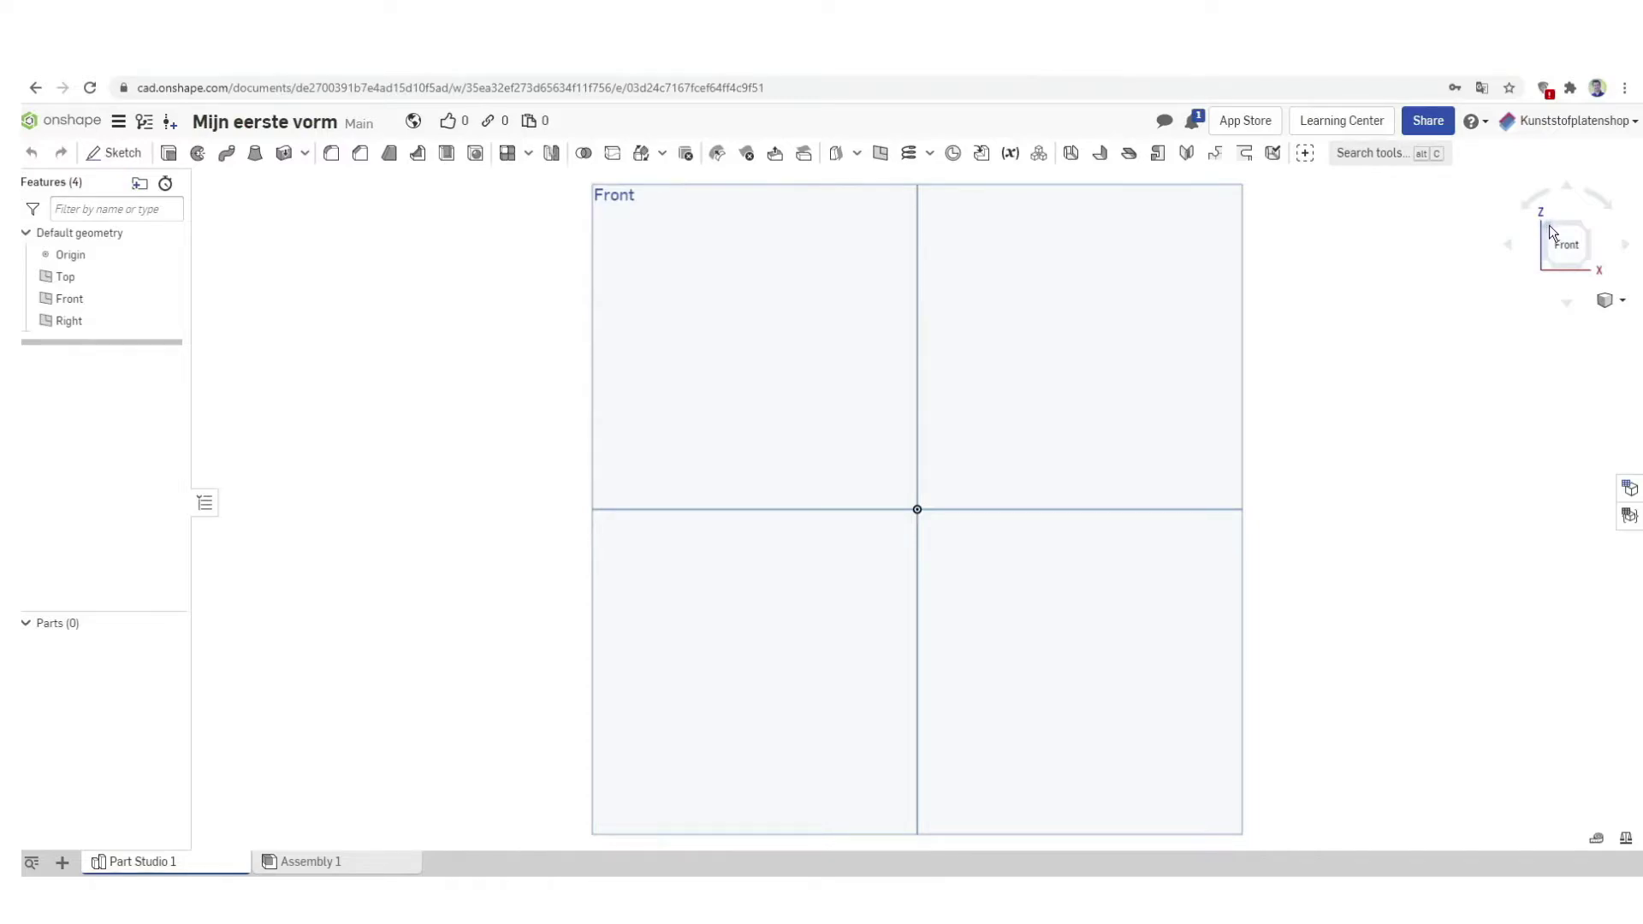
pyautogui.click(1548, 224)
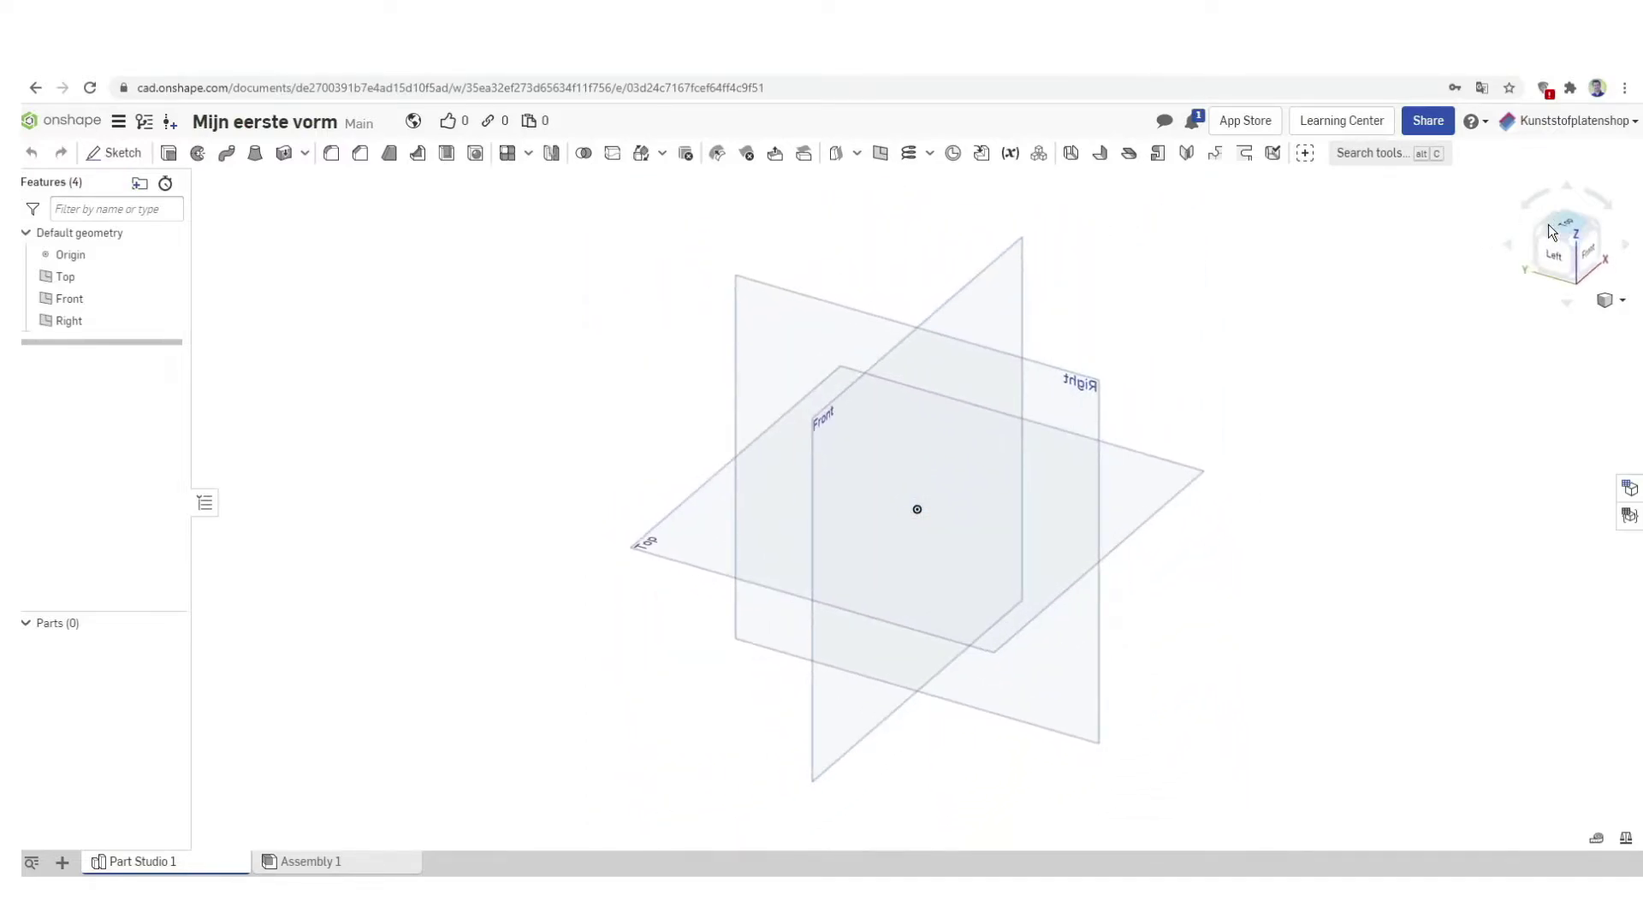
pyautogui.click(1548, 224)
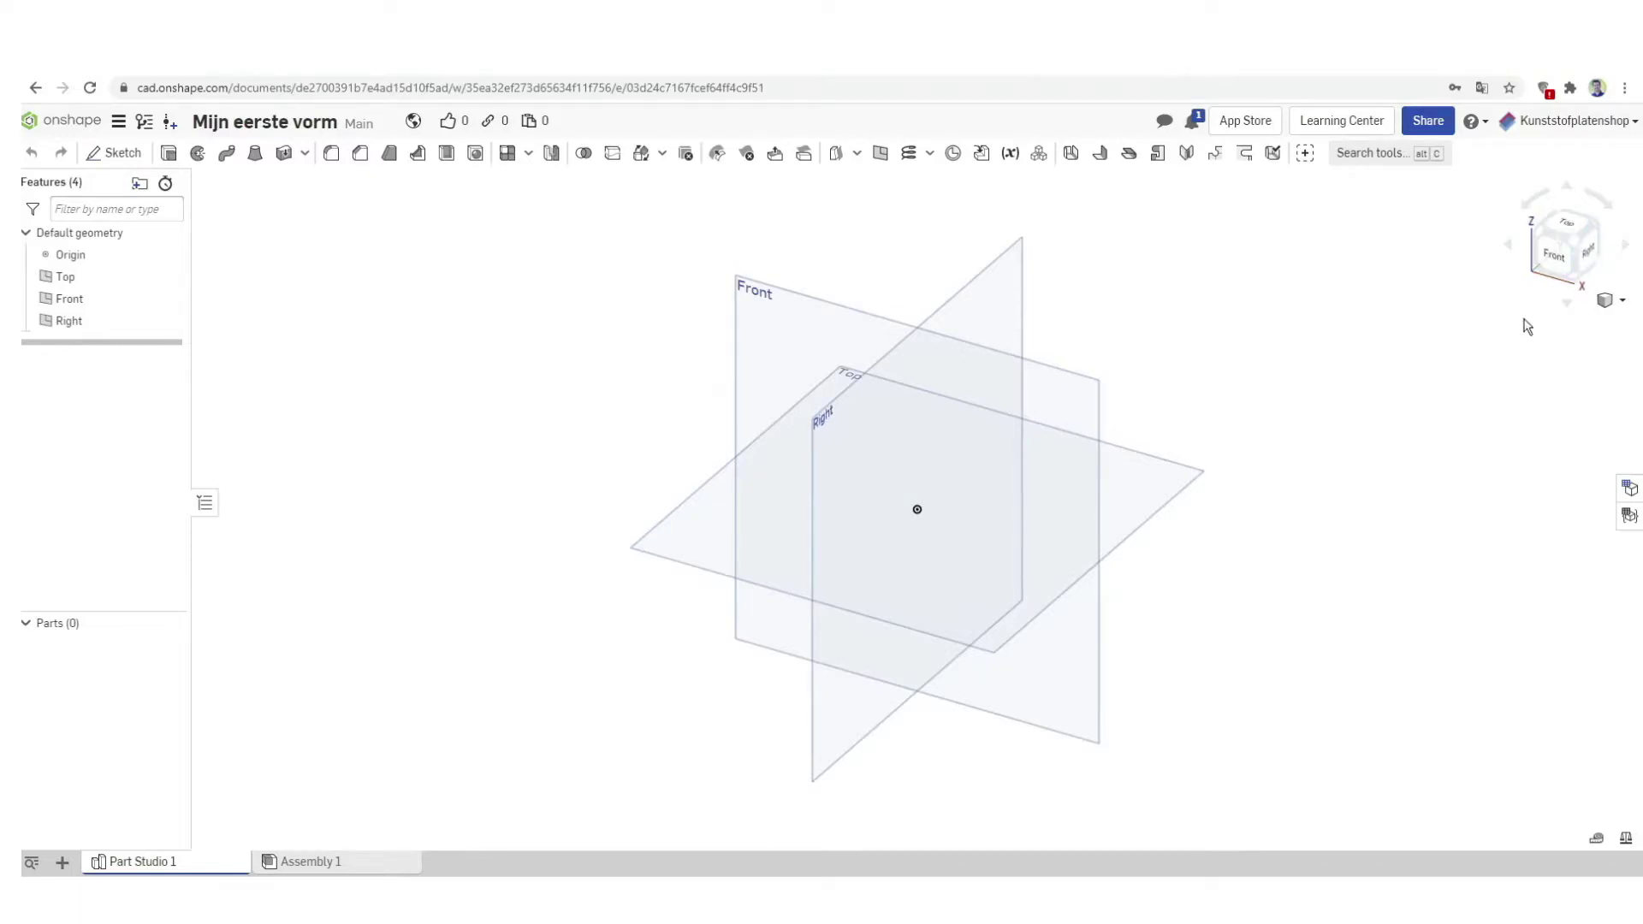
pyautogui.click(1562, 306)
pyautogui.click(1562, 306)
pyautogui.click(1569, 188)
# Start a sketch on the Front plane and draw a corner rectangle from the origin, about 89 by 56 mm.
pyautogui.click(833, 328)
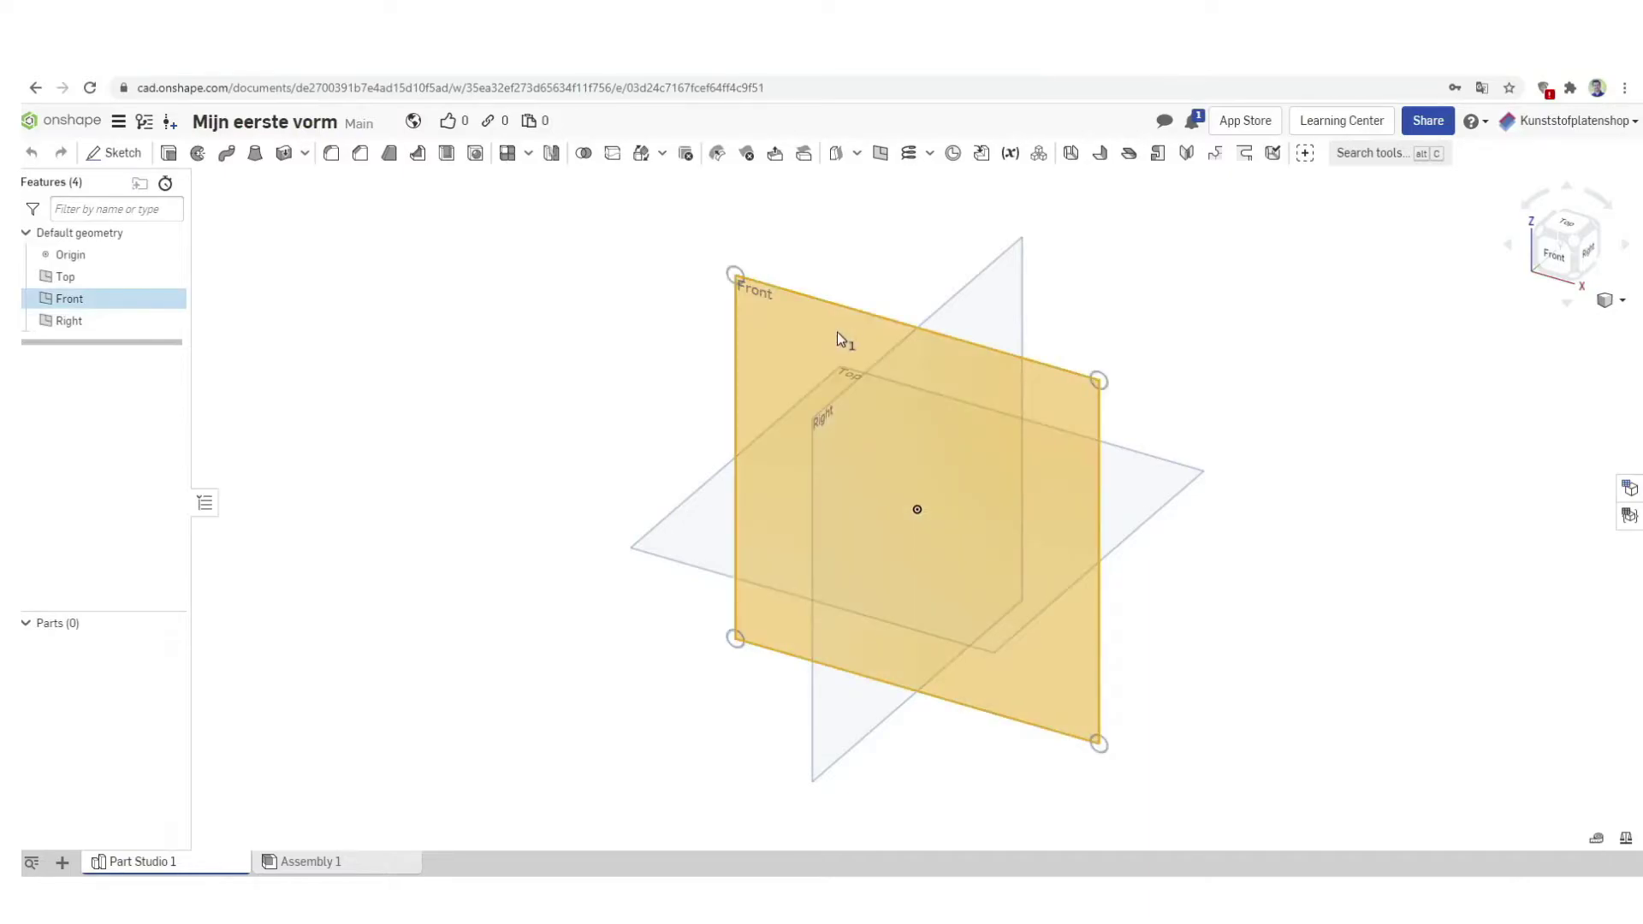
pyautogui.click(122, 153)
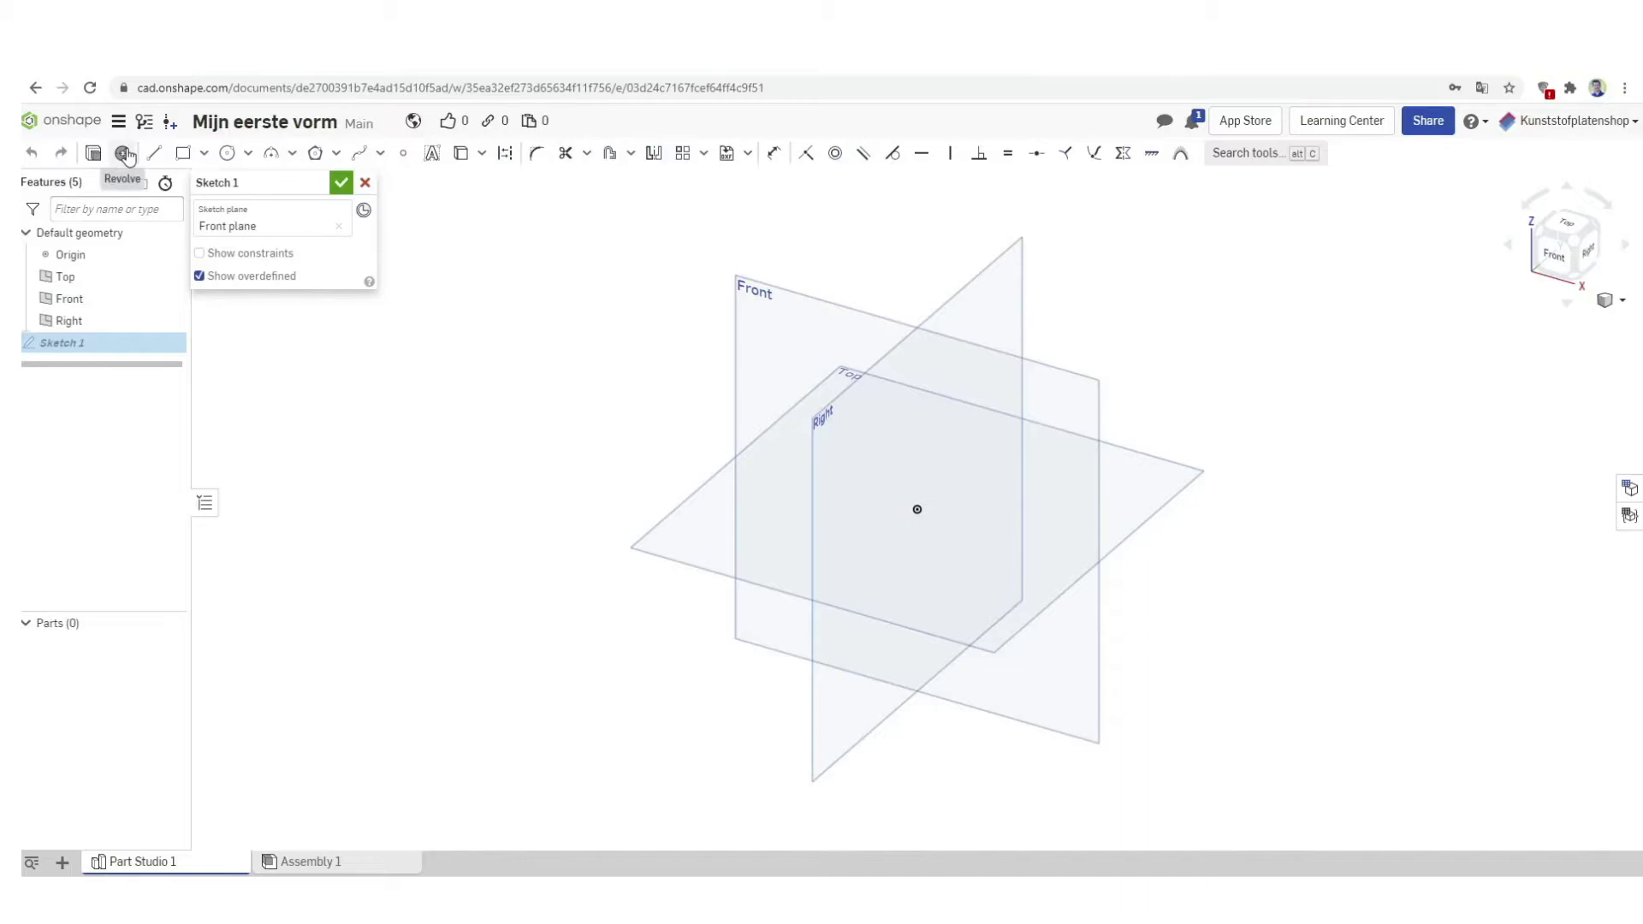
pyautogui.click(1554, 256)
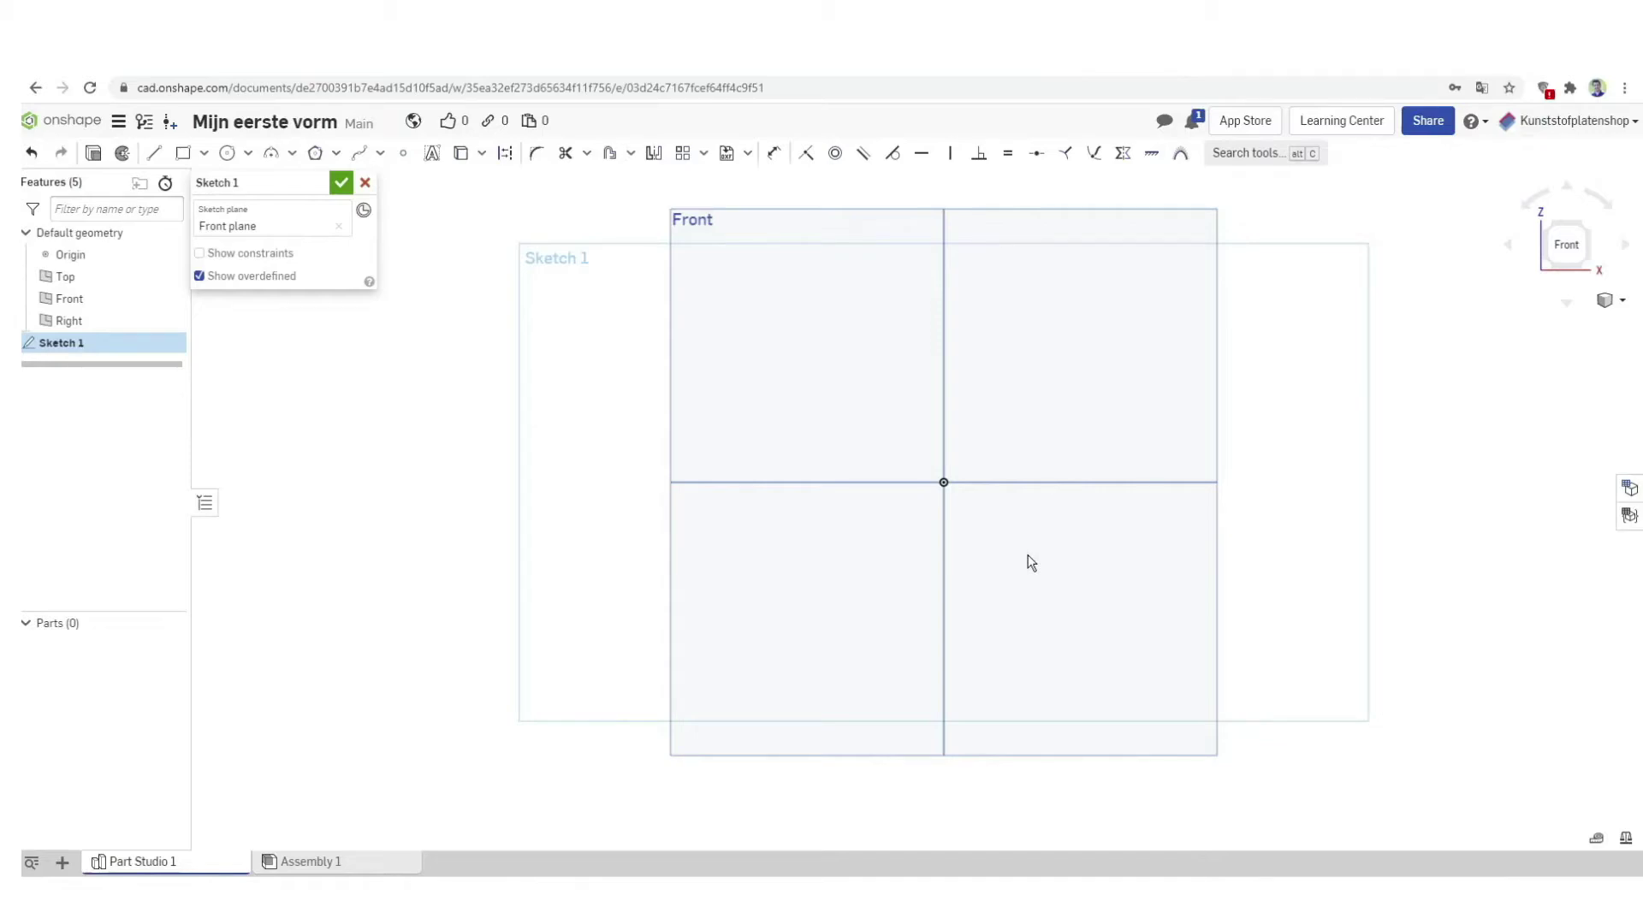
pyautogui.click(184, 155)
pyautogui.click(943, 482)
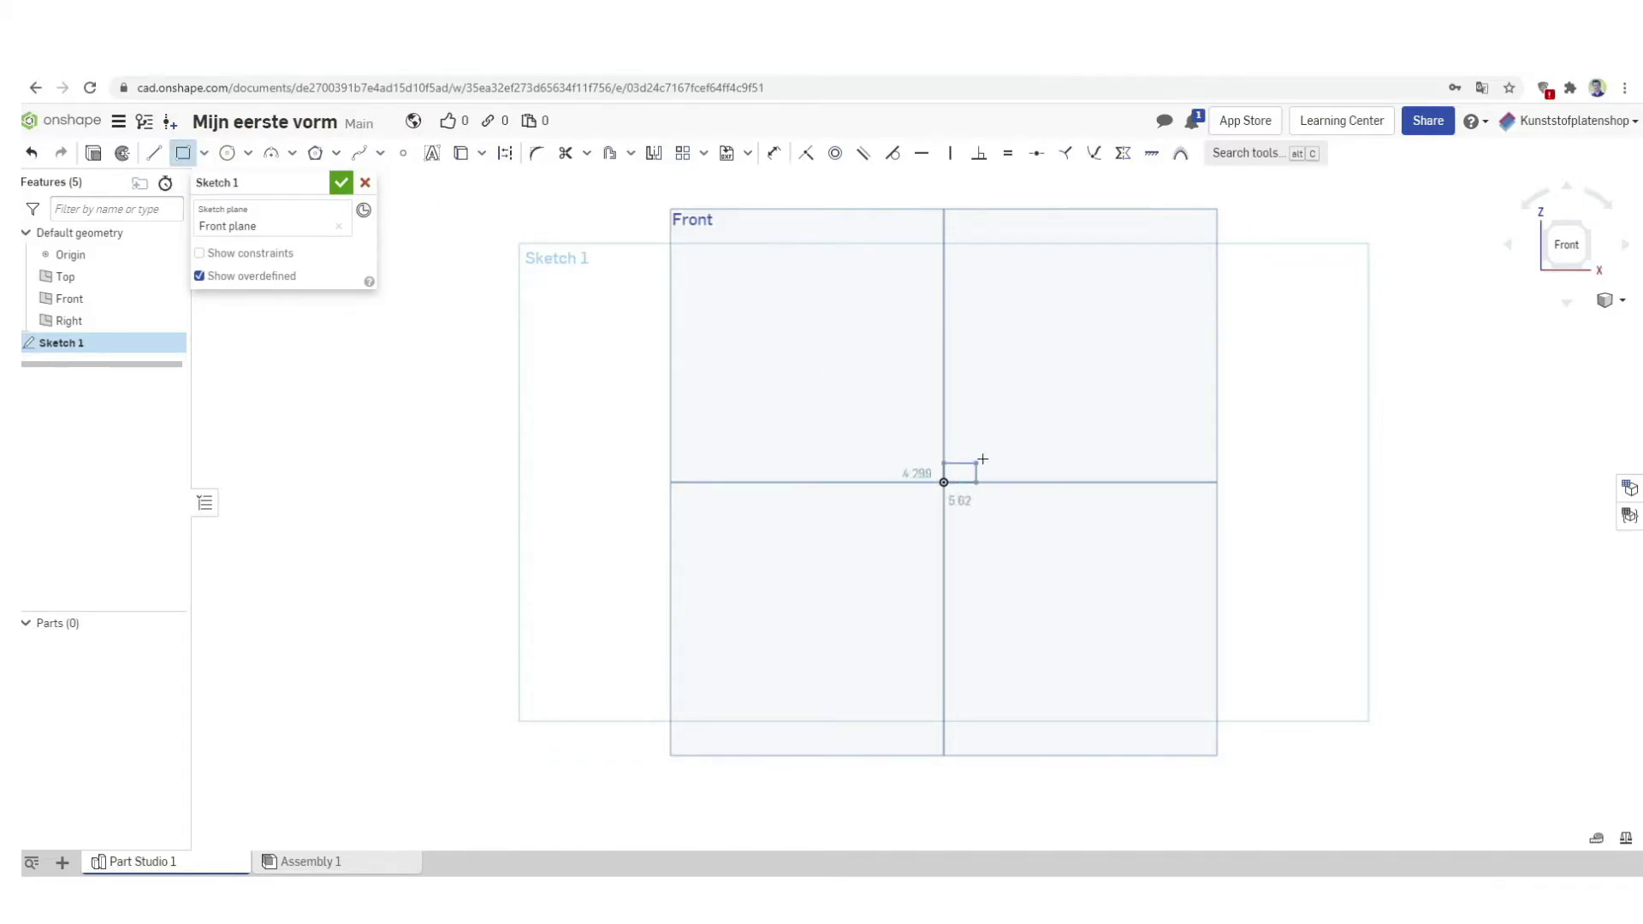
pyautogui.click(1269, 278)
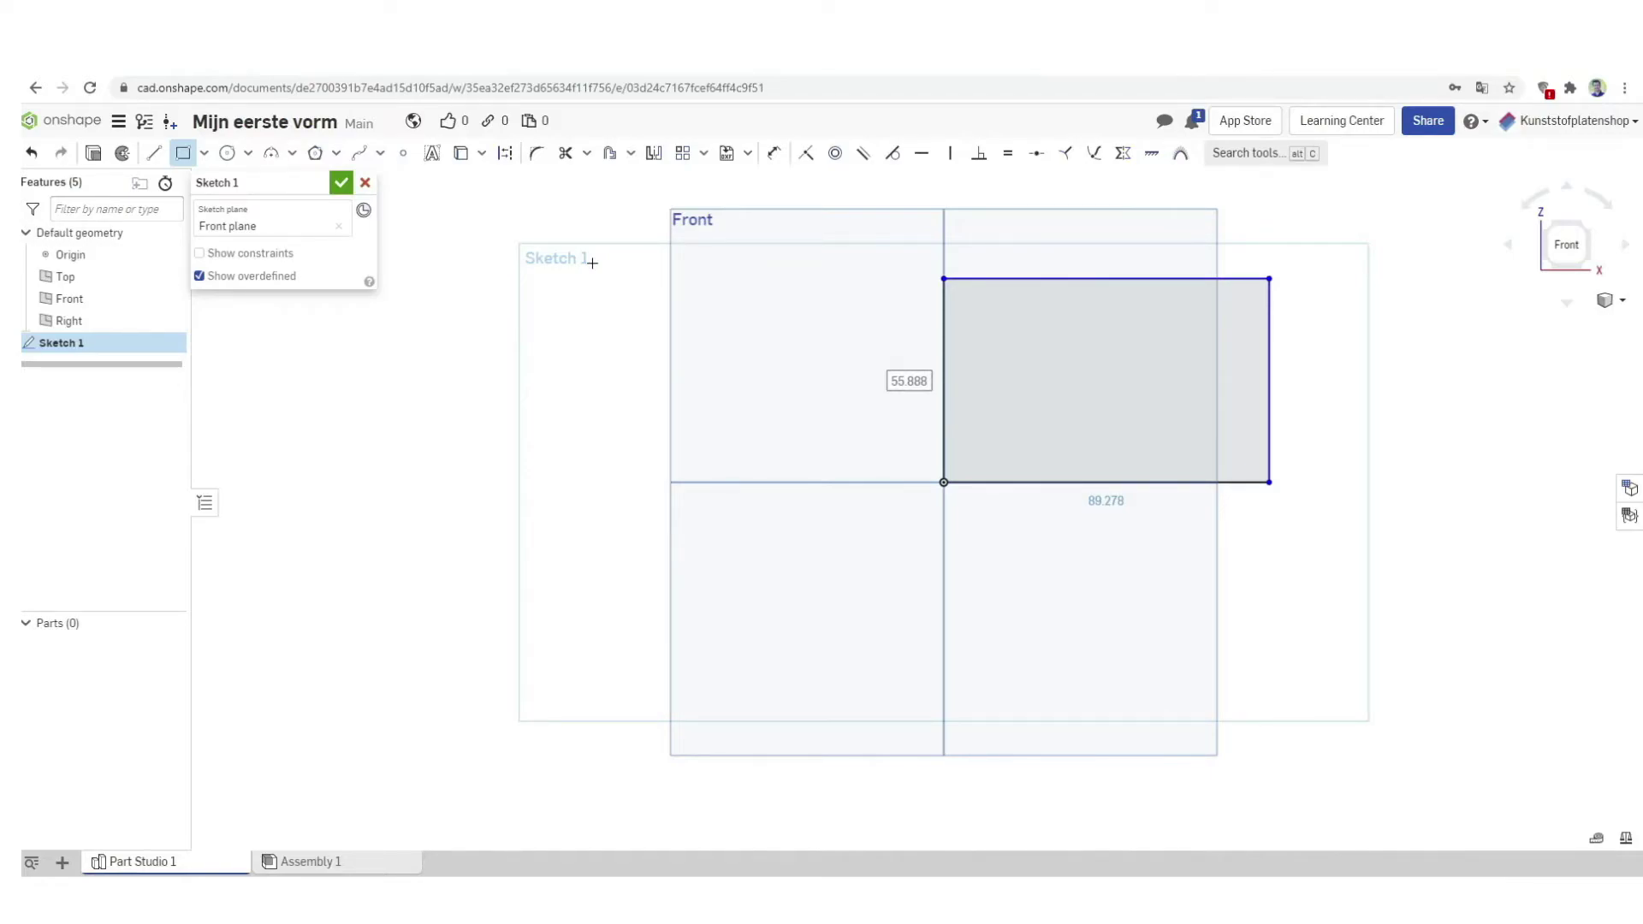
# Dimension the rectangle's upper edge and set its width to 100 mm.
pyautogui.click(774, 158)
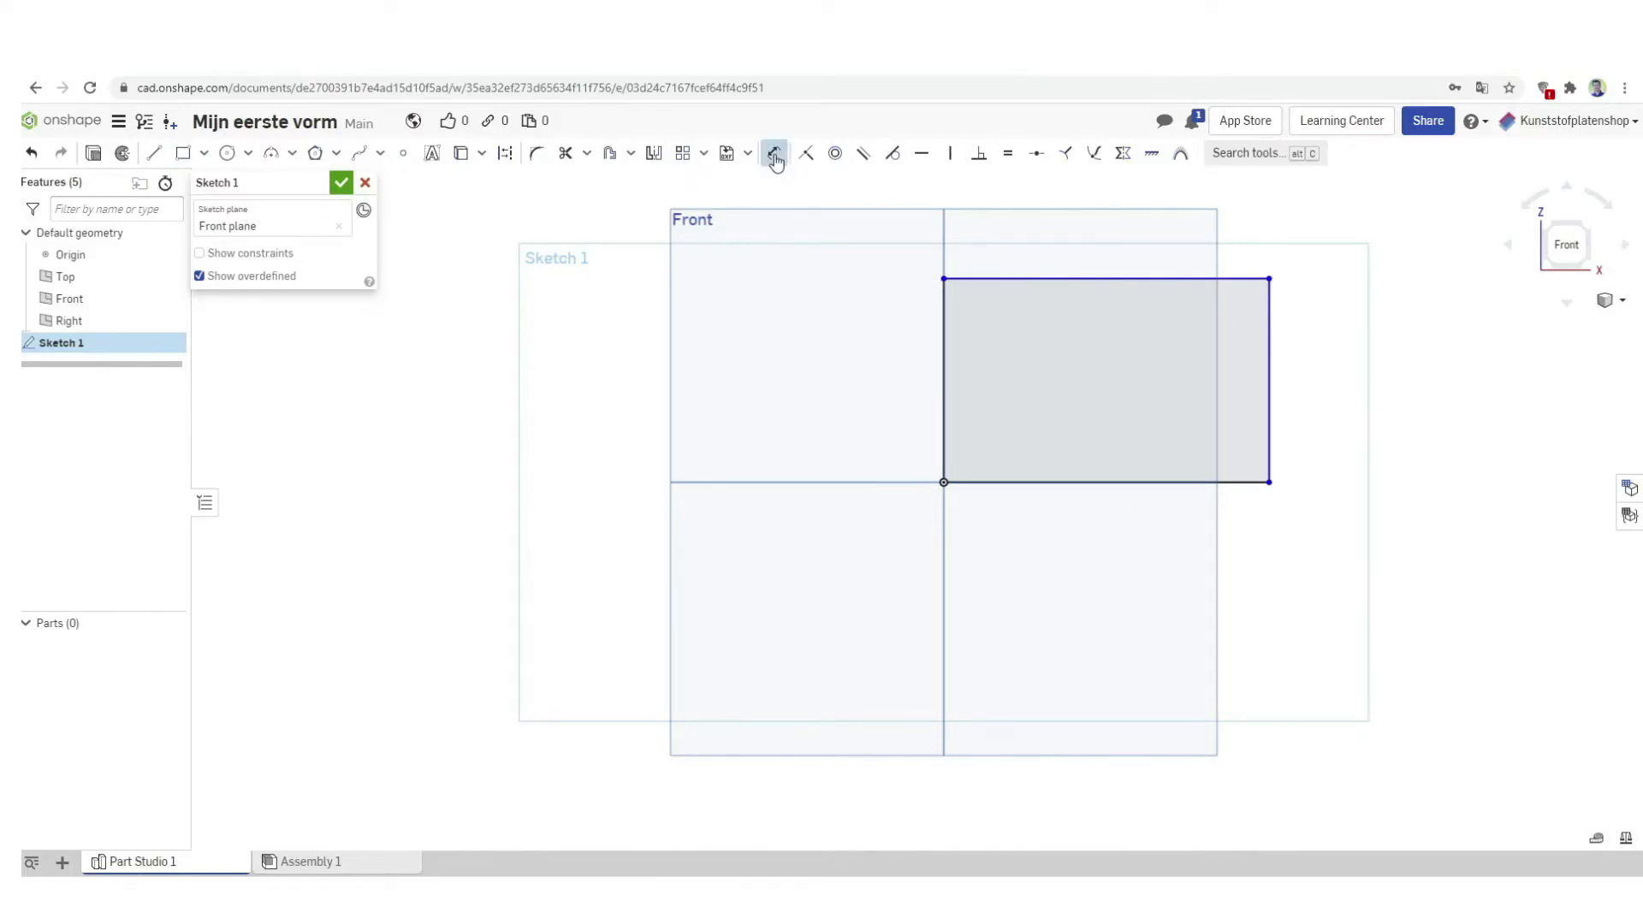
pyautogui.click(1022, 279)
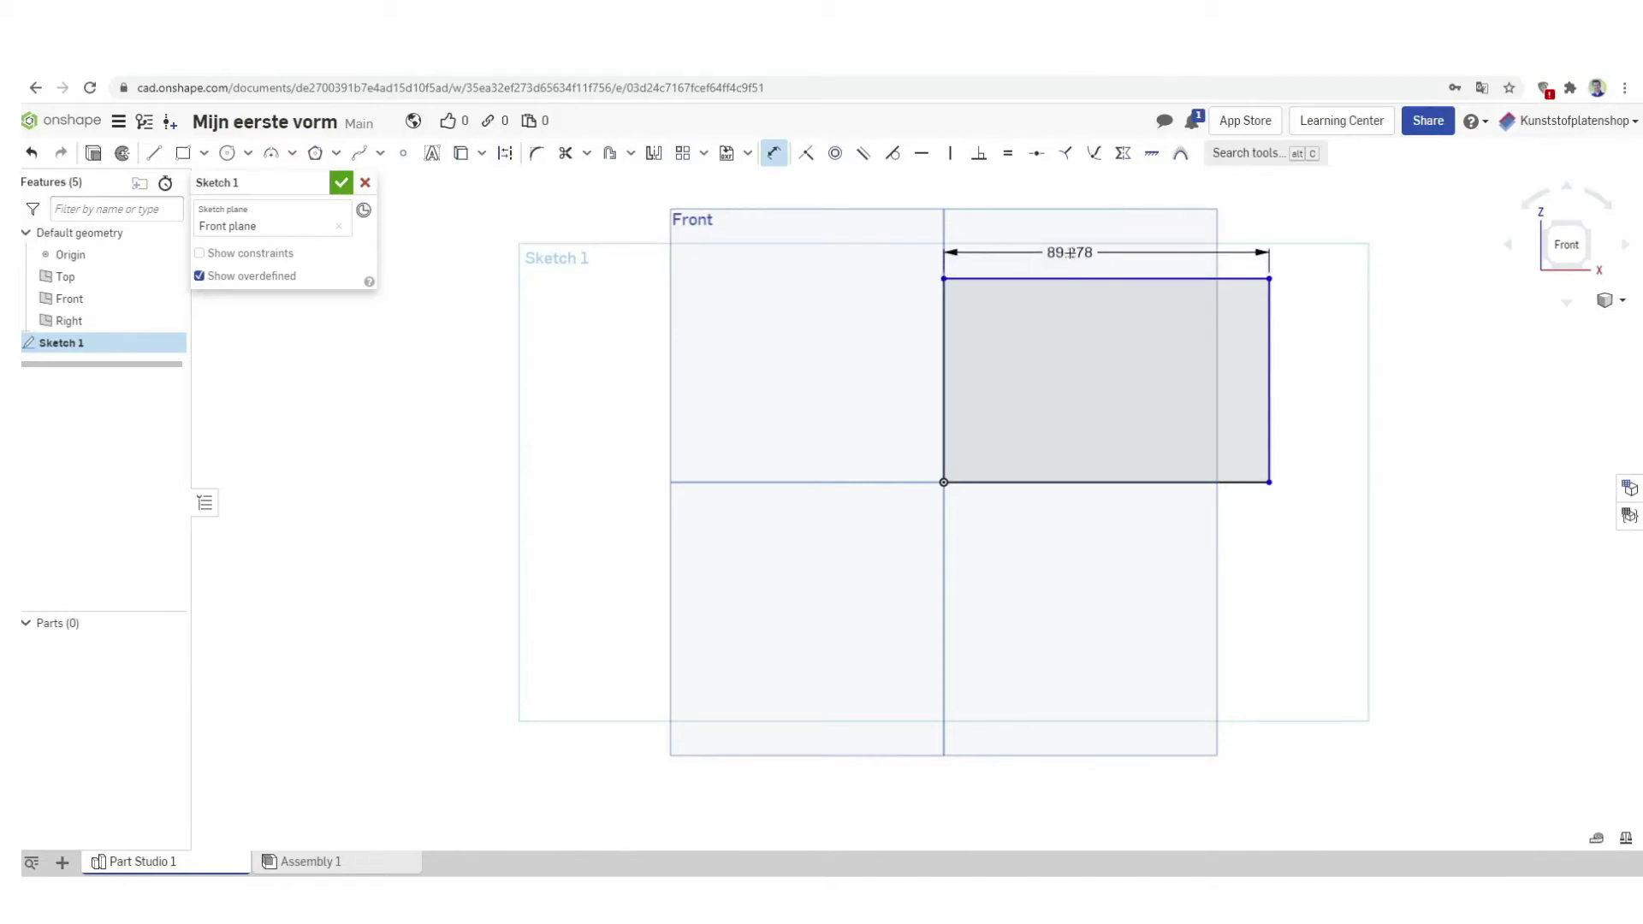
pyautogui.click(1091, 239)
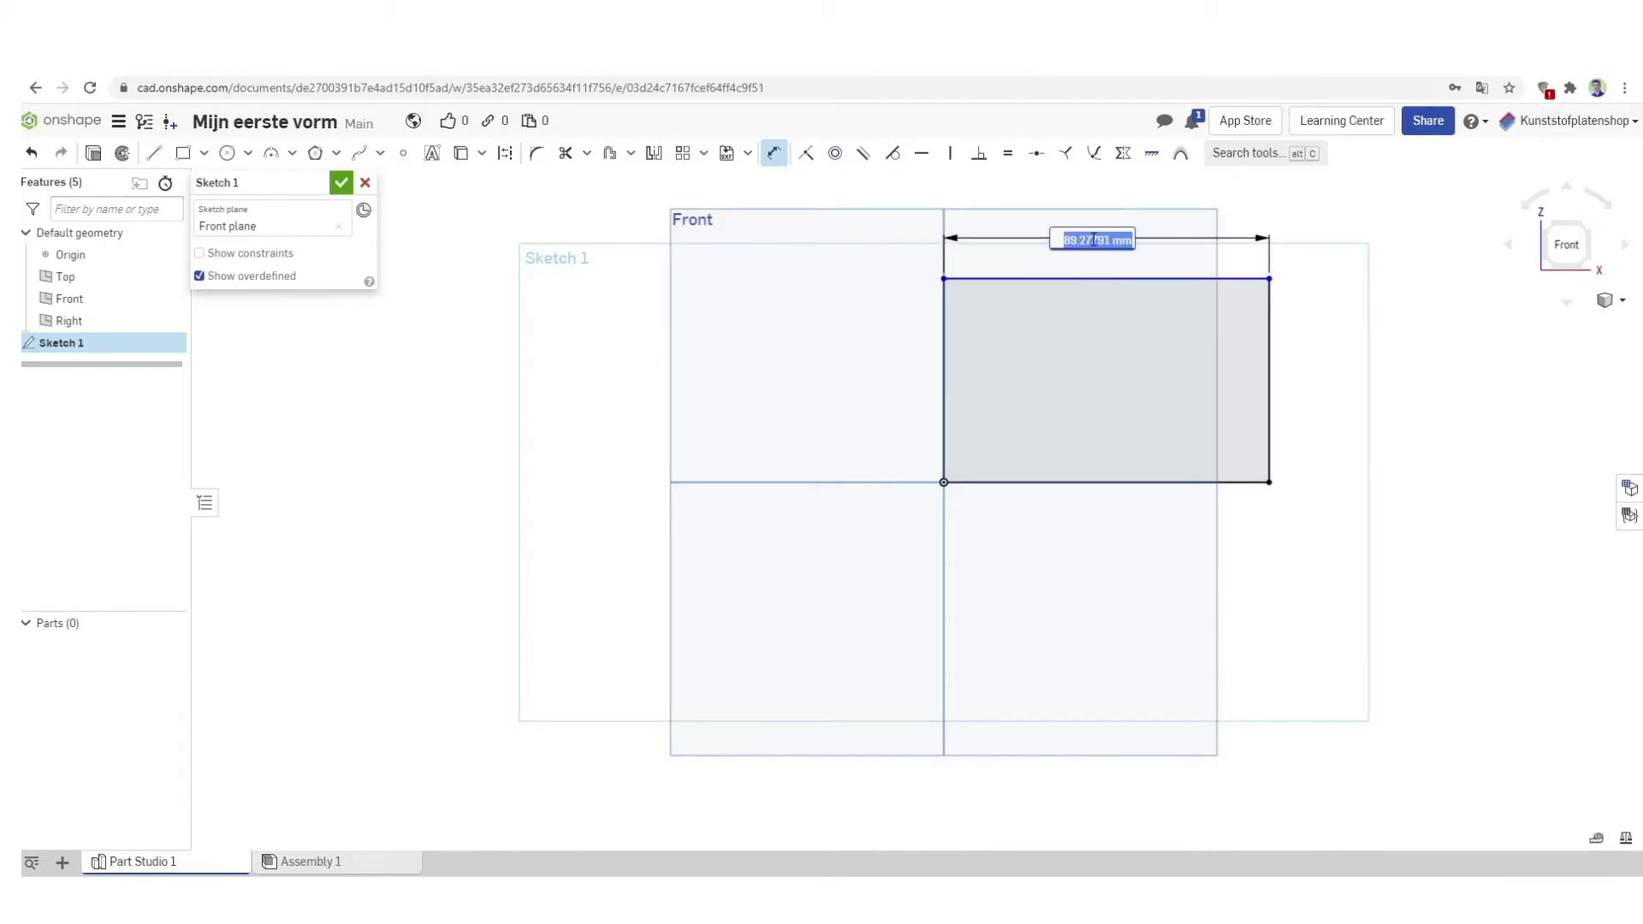
pyautogui.write('100')
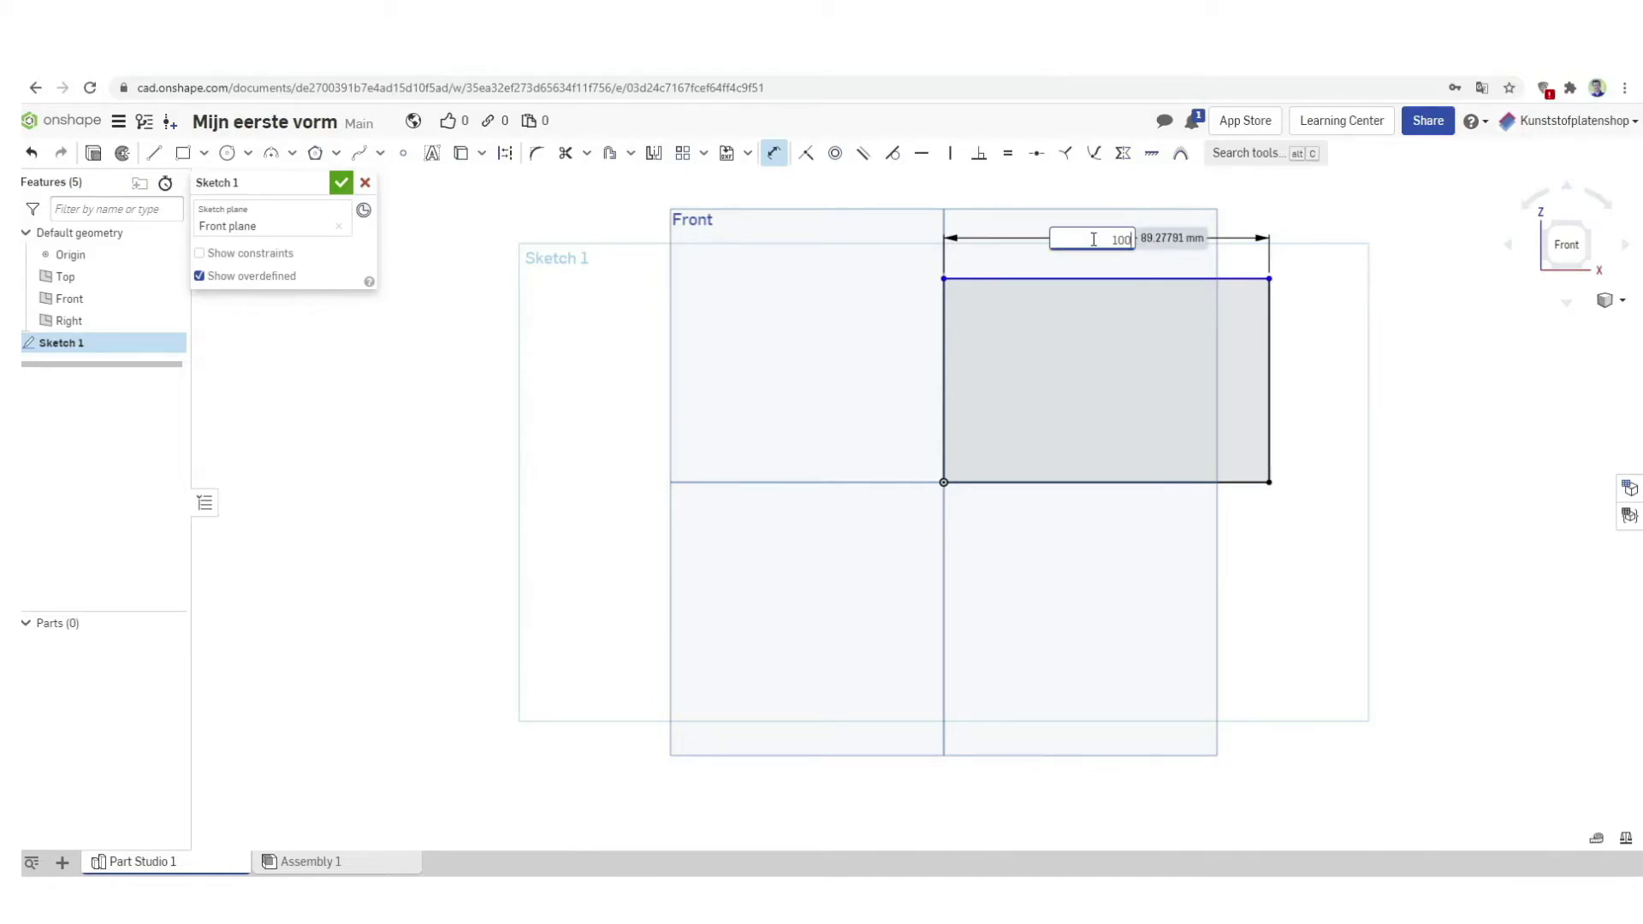
pyautogui.press('Escape')
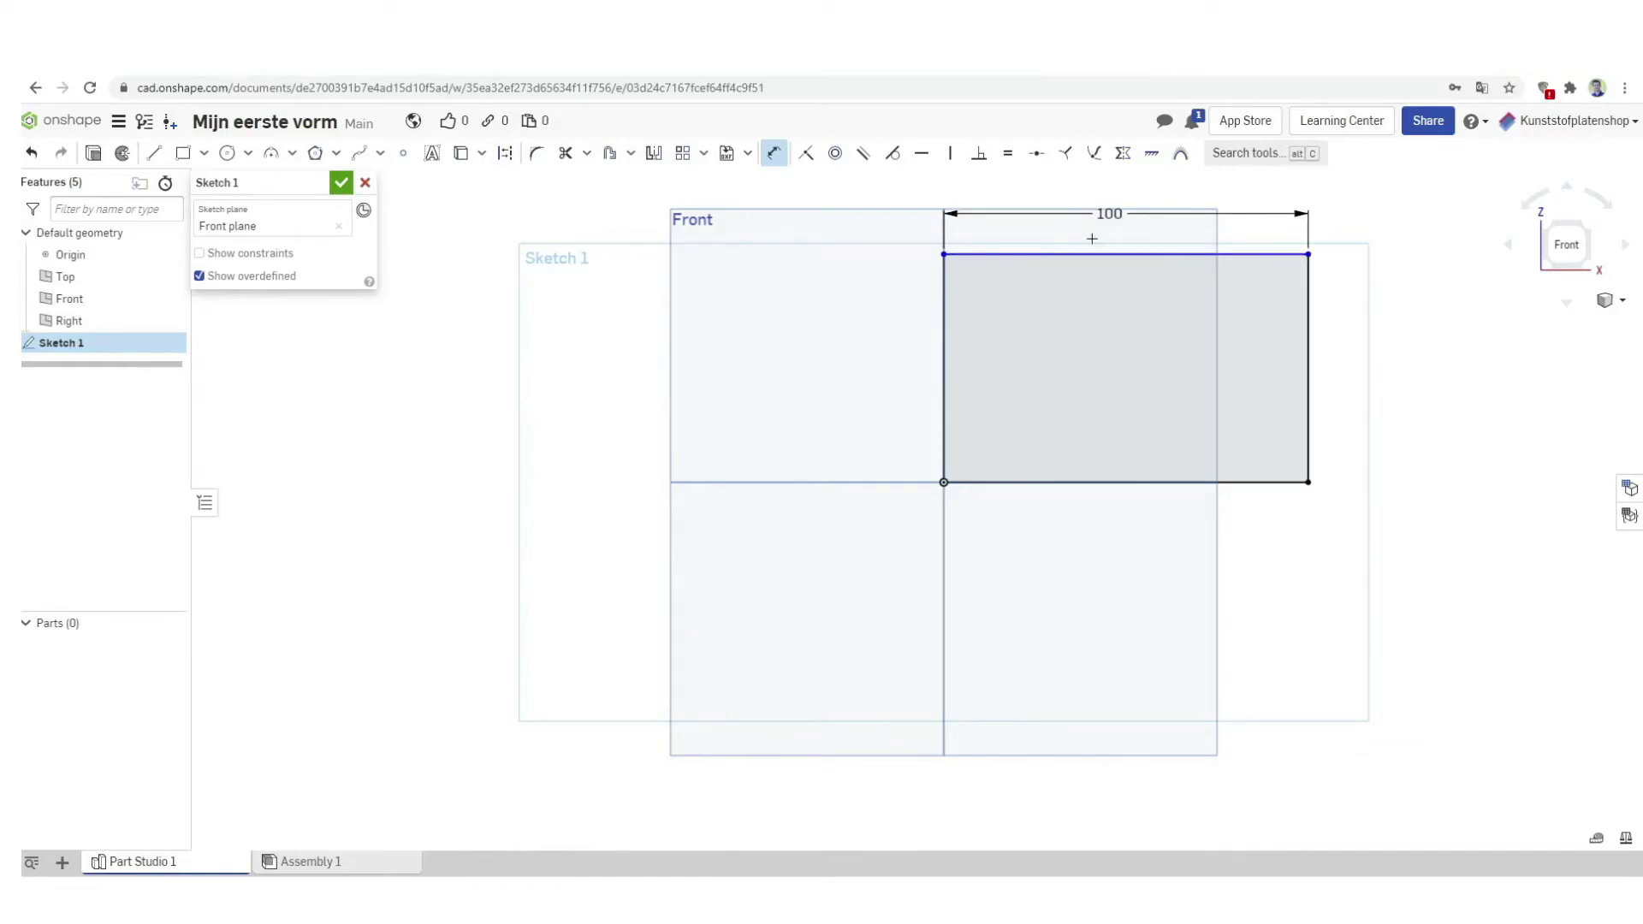
# Dimension the rectangle's vertical edge at the origin and set its height to 50 mm.
pyautogui.scroll(-1, 1103, 235)
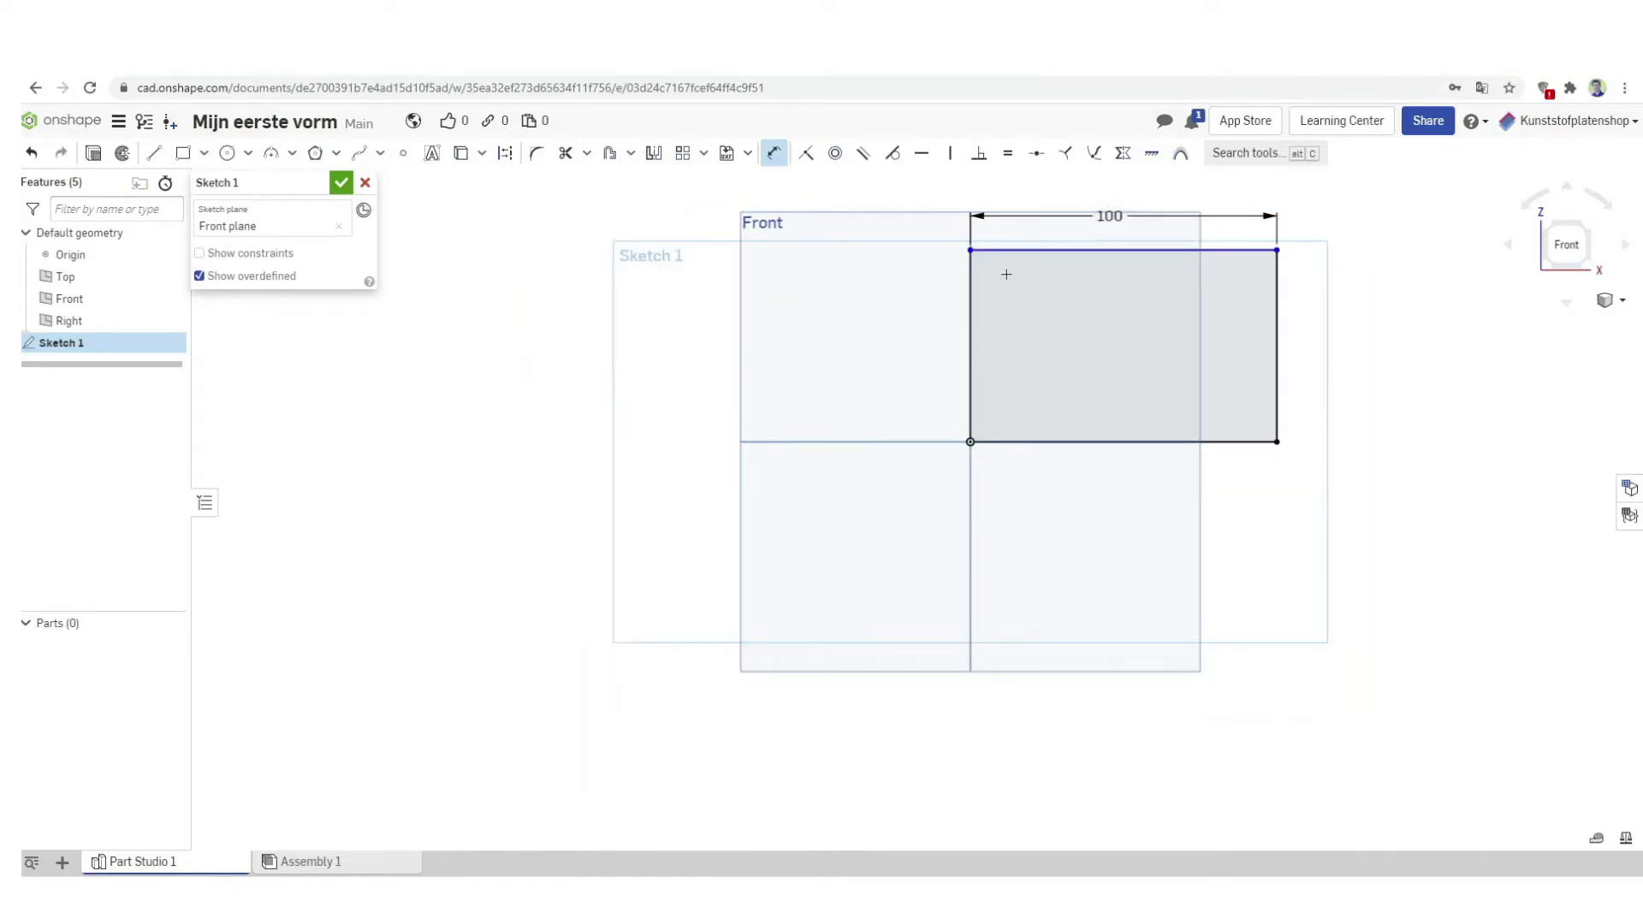
pyautogui.click(972, 311)
pyautogui.click(917, 334)
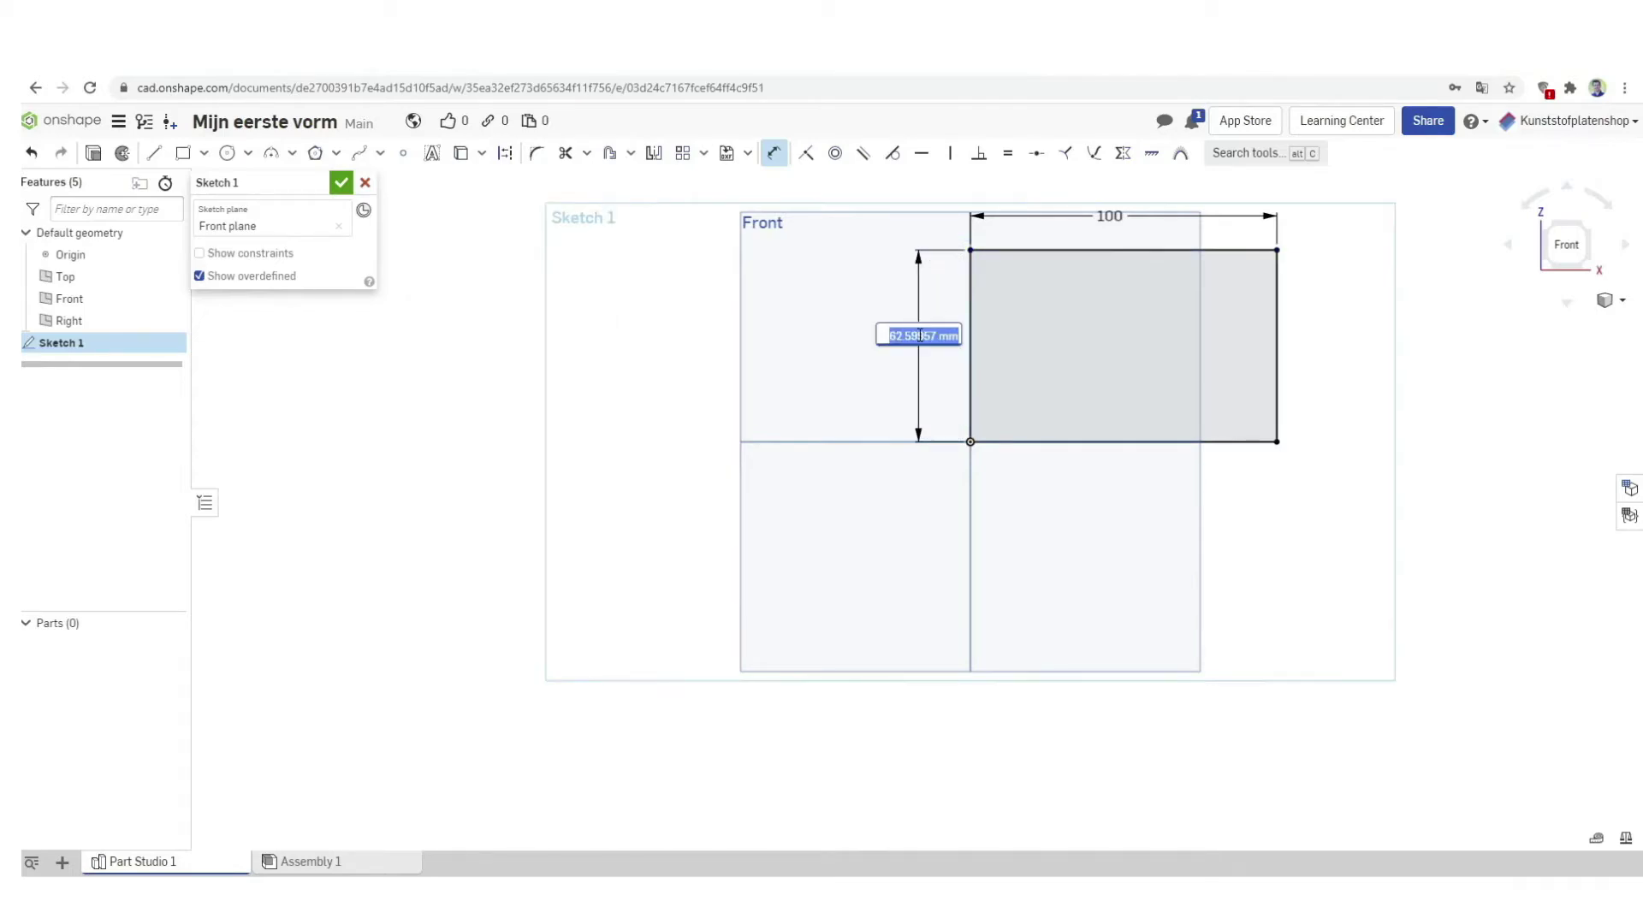
pyautogui.write('50')
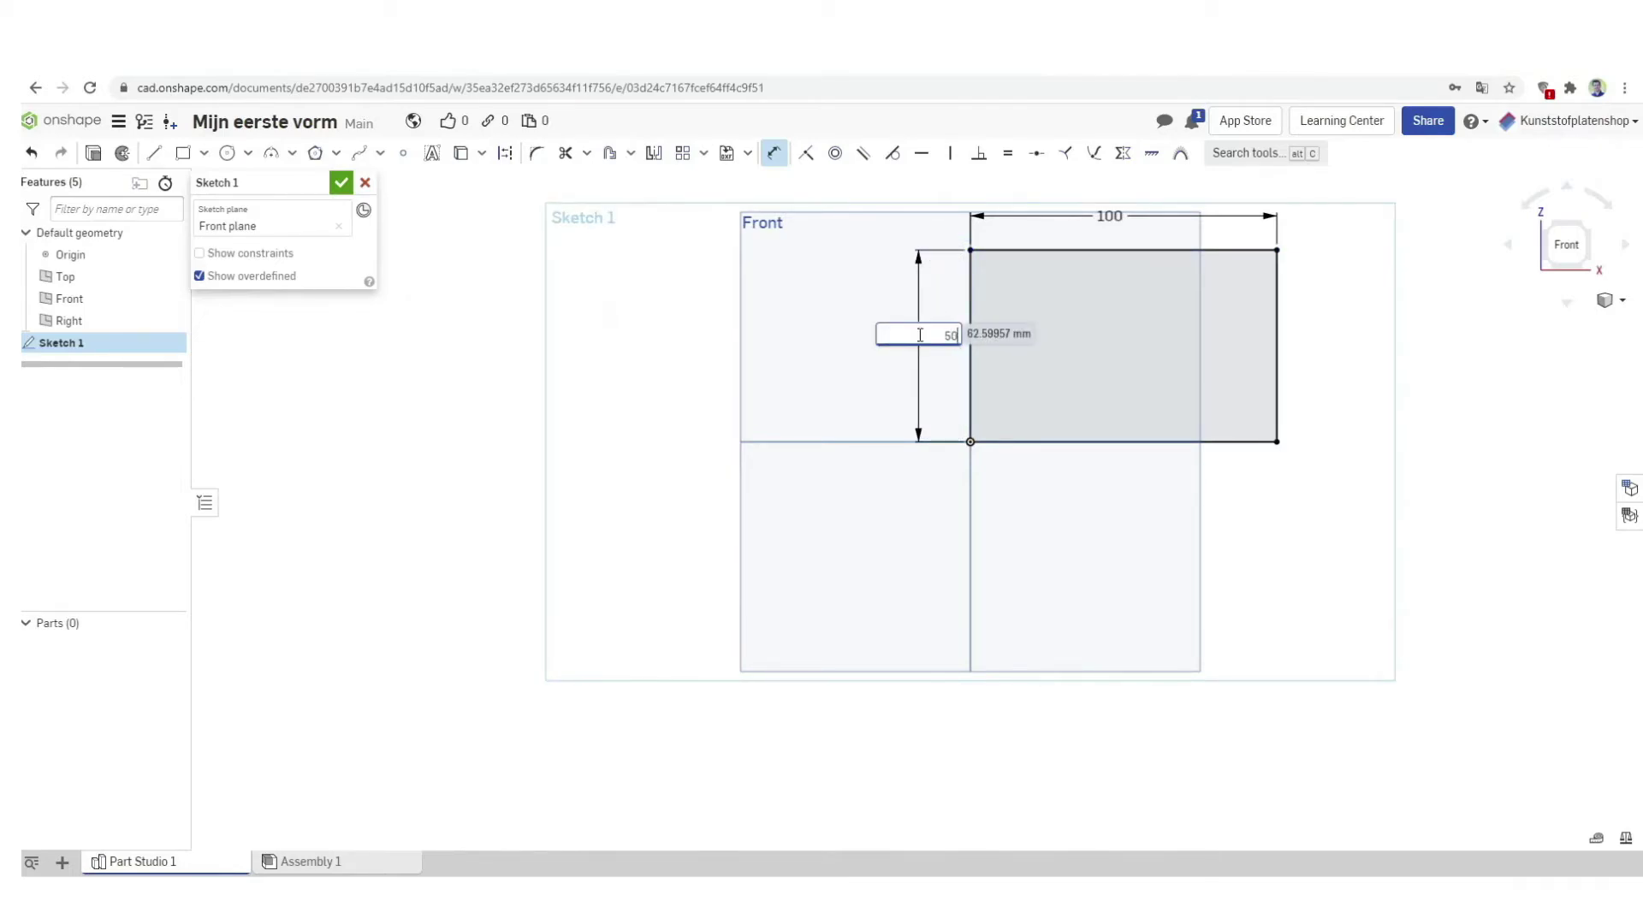
pyautogui.press('Return')
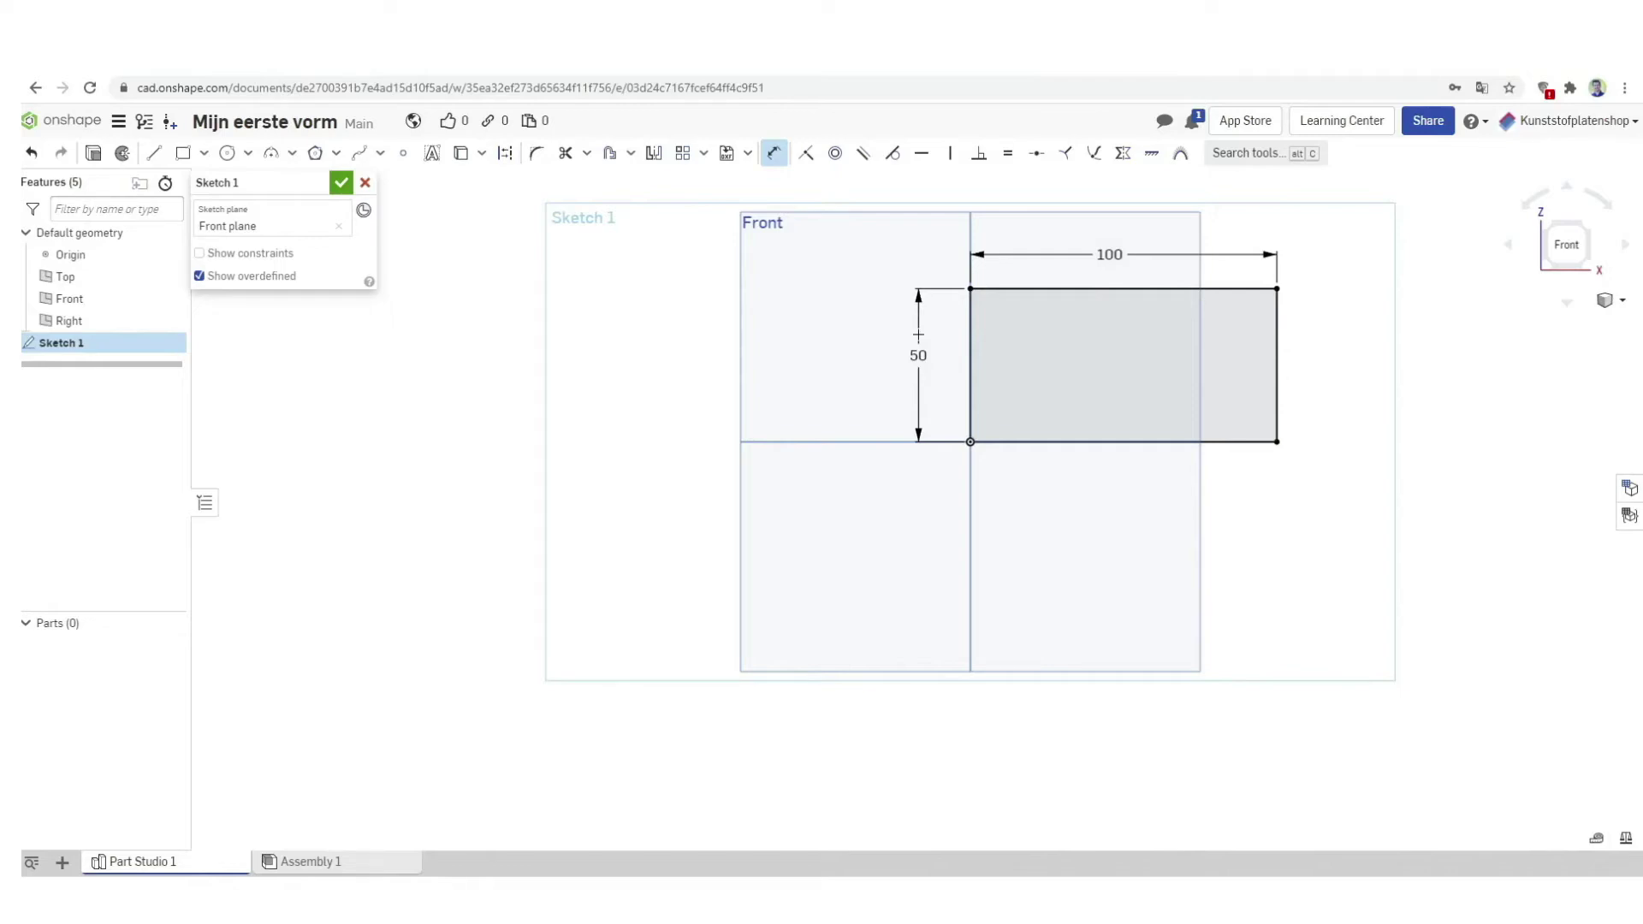
pyautogui.click(776, 155)
# Extrude the rectangle as a new solid with a blind depth of 3 mm.
pyautogui.click(95, 155)
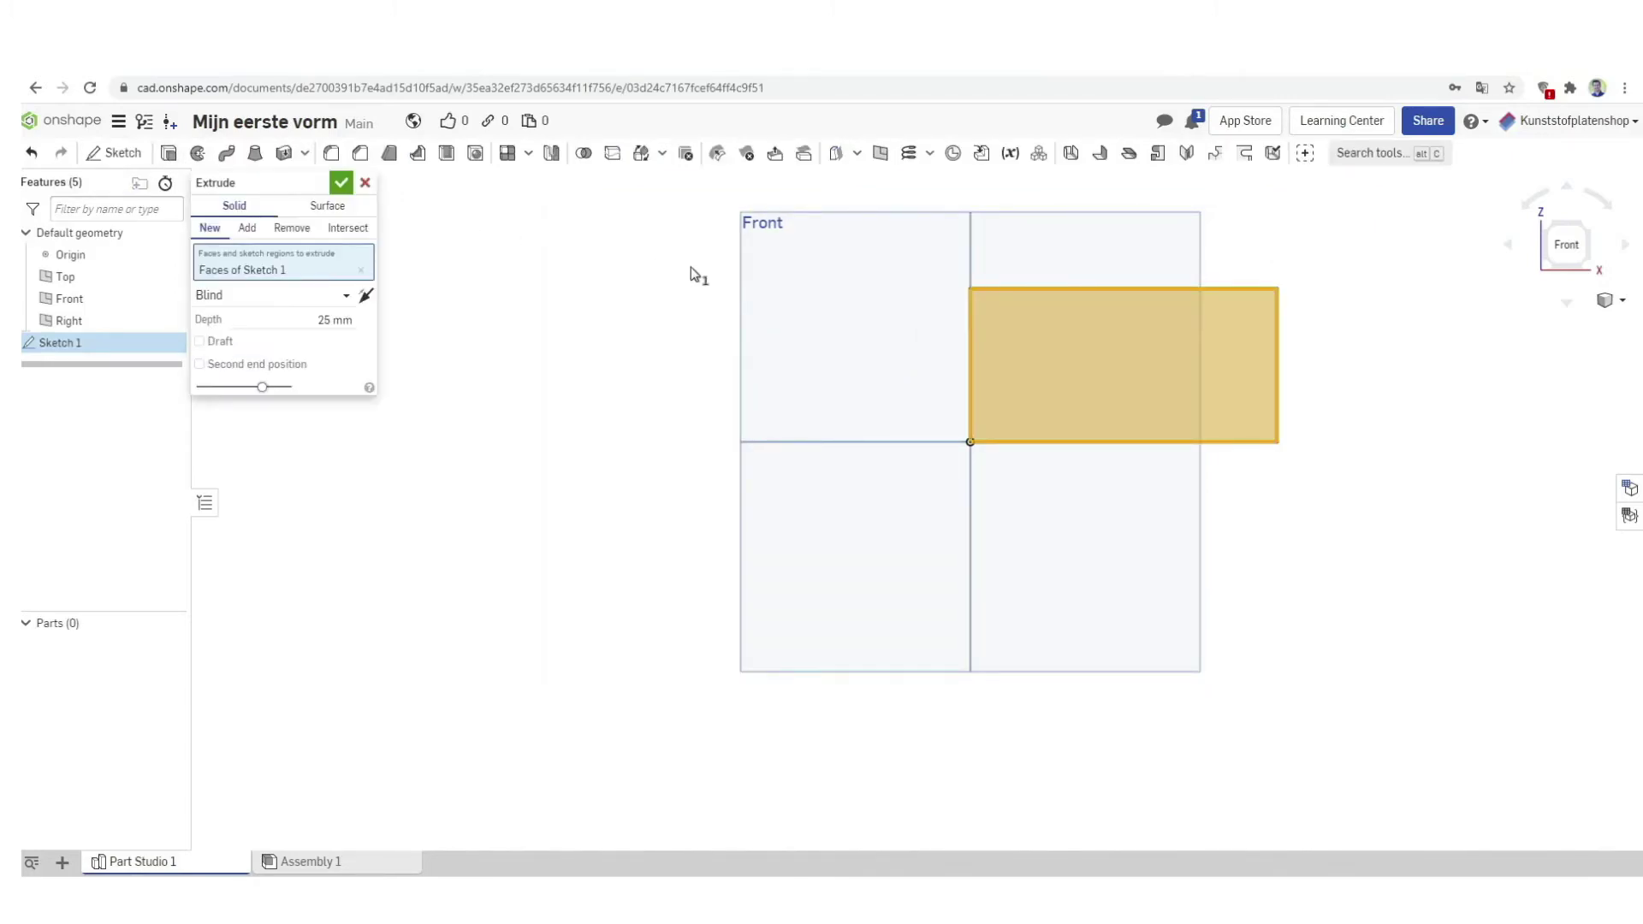
pyautogui.click(1587, 233)
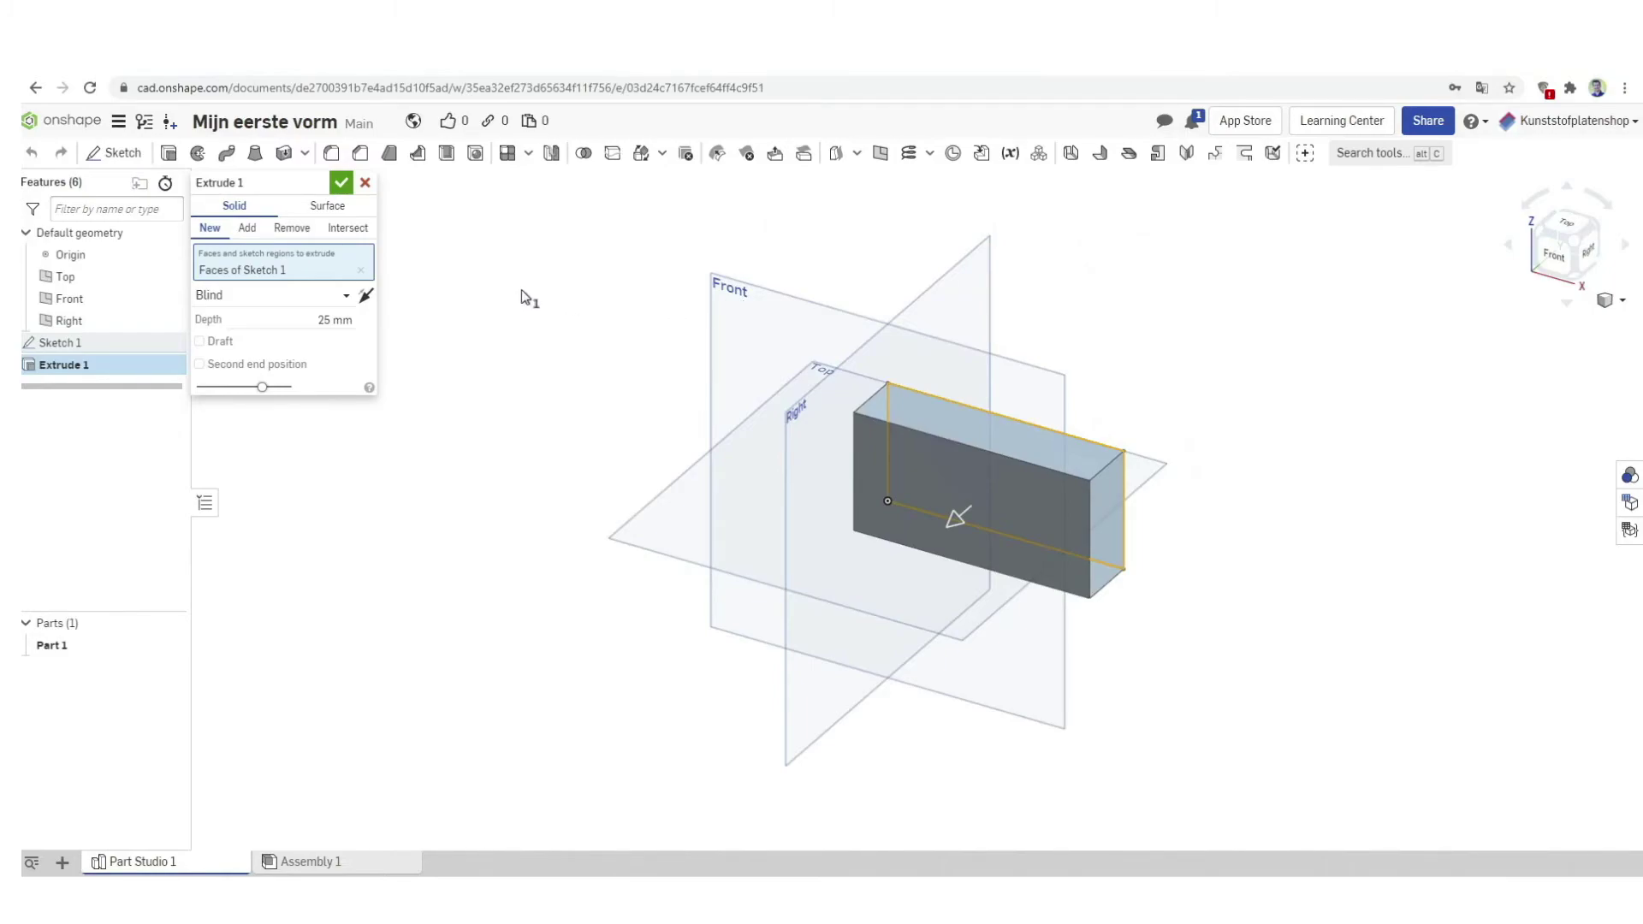
pyautogui.click(322, 318)
pyautogui.write('3')
pyautogui.press('Return')
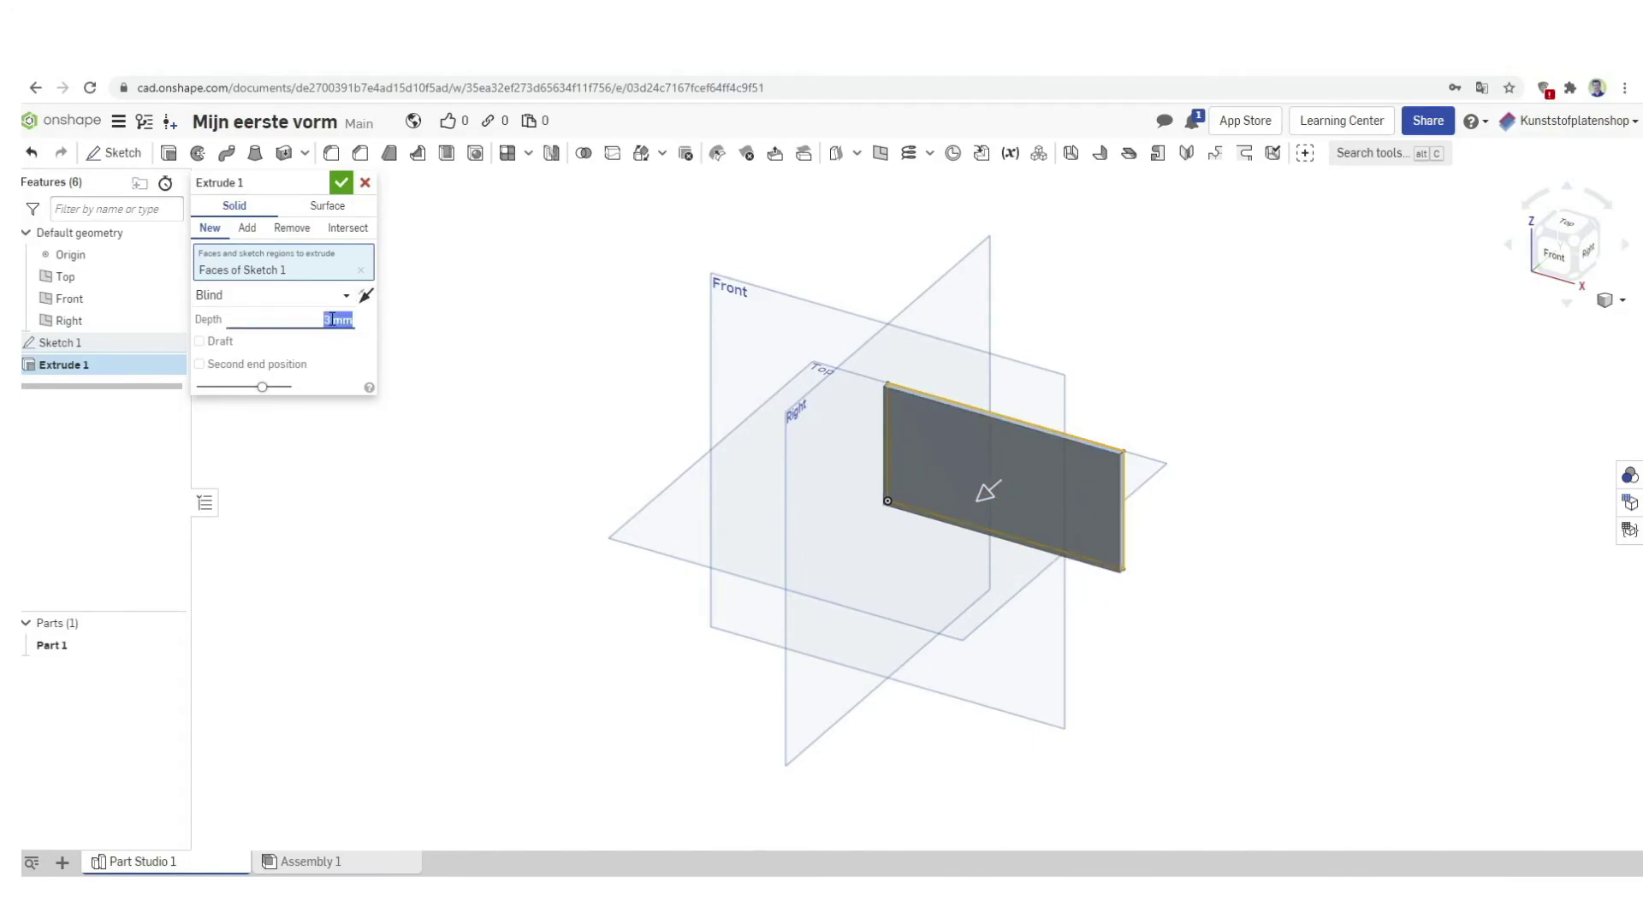
pyautogui.click(340, 184)
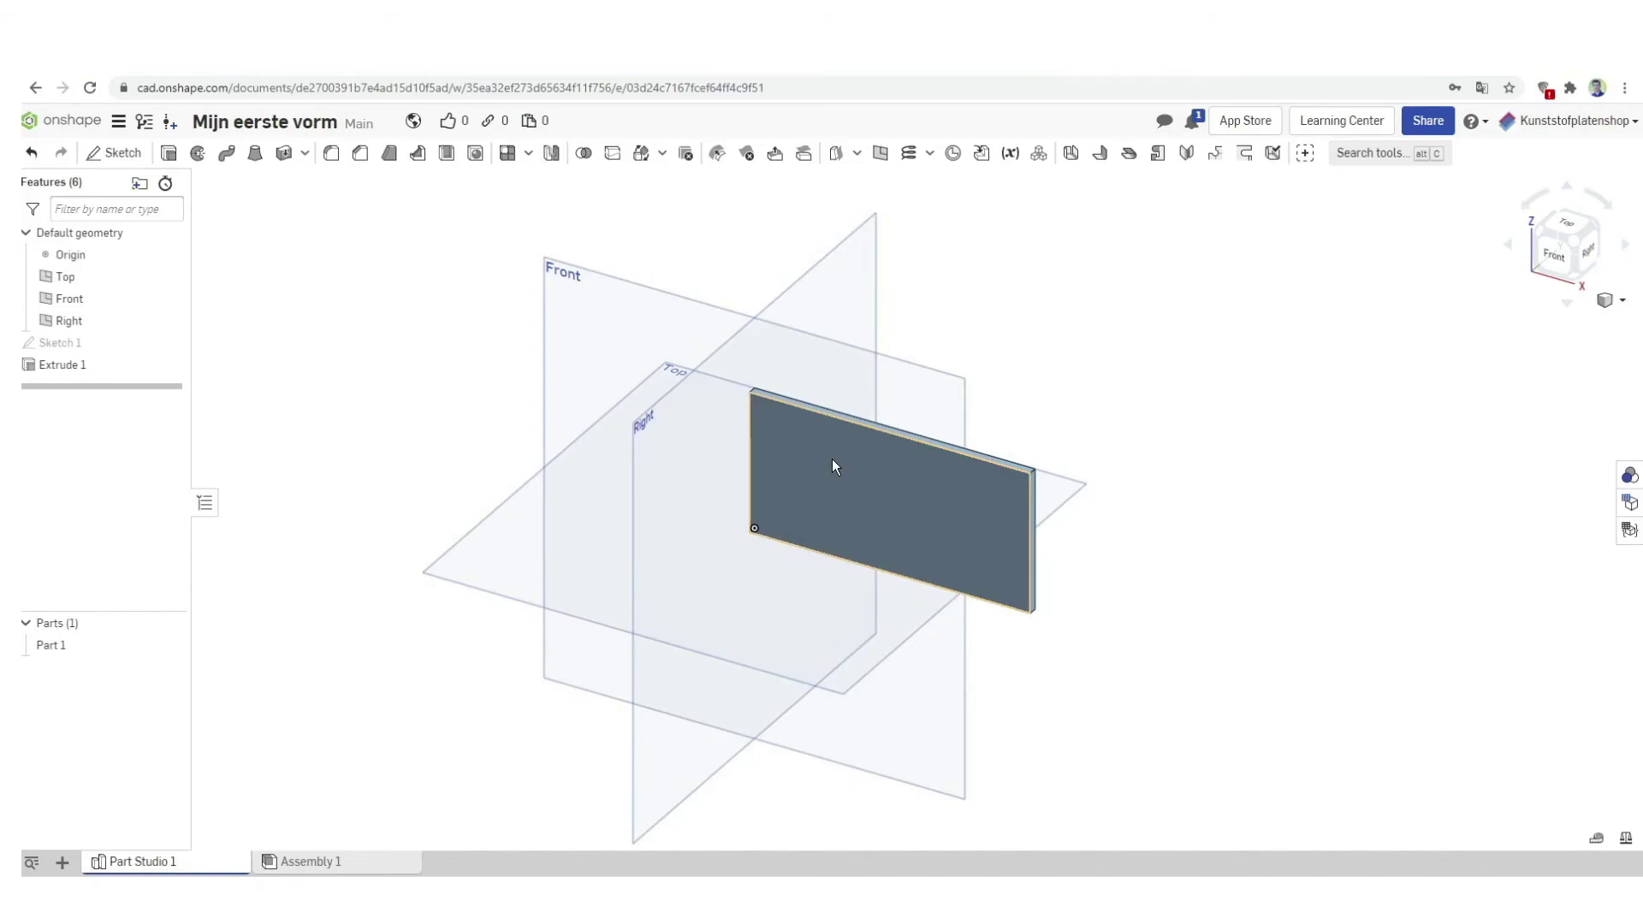
# Export the plate's front face as a DXF file named "Mijn eerste plaat", version Release 11-12, with splines exported as polylines.
pyautogui.rightClick(834, 465)
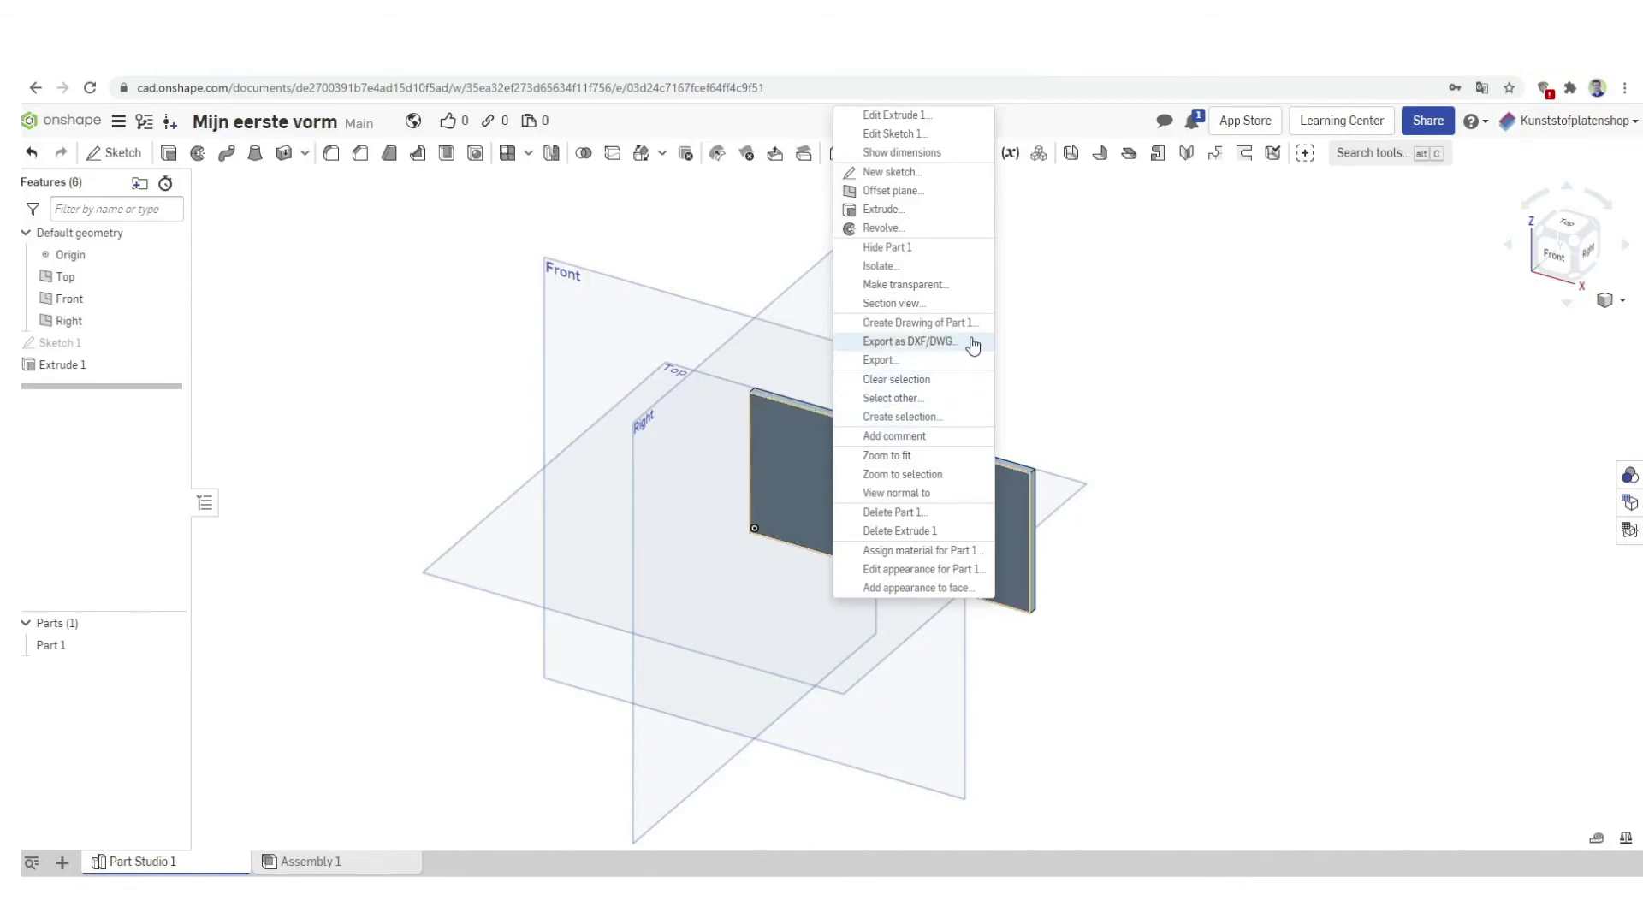
pyautogui.click(866, 342)
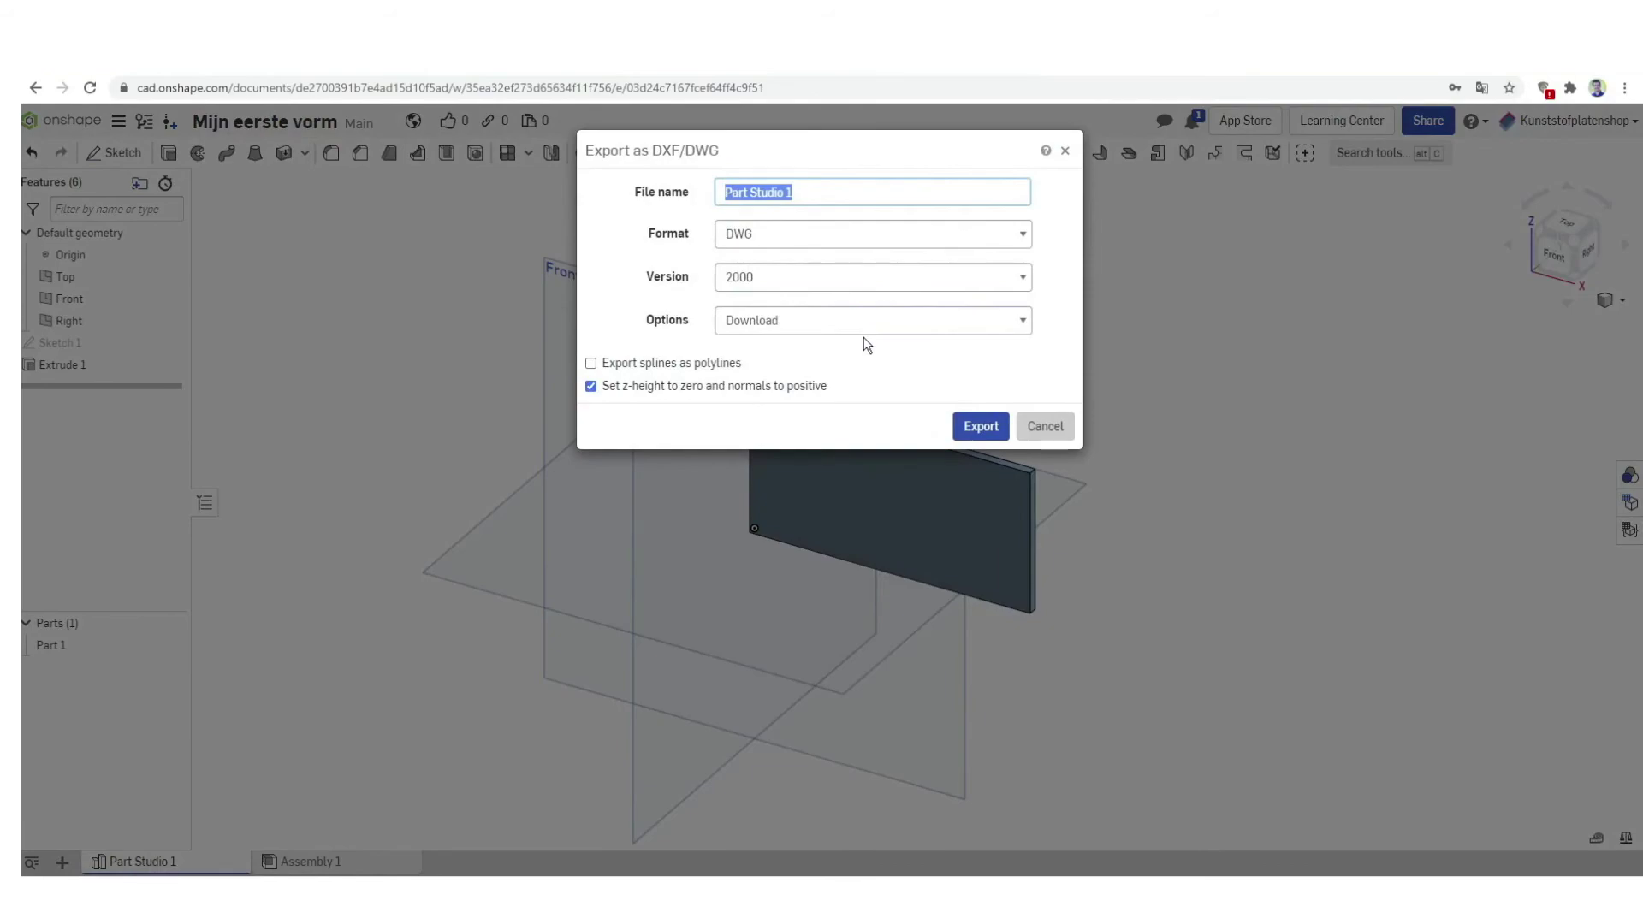
pyautogui.write('Mijn eerste plaat')
pyautogui.click(824, 234)
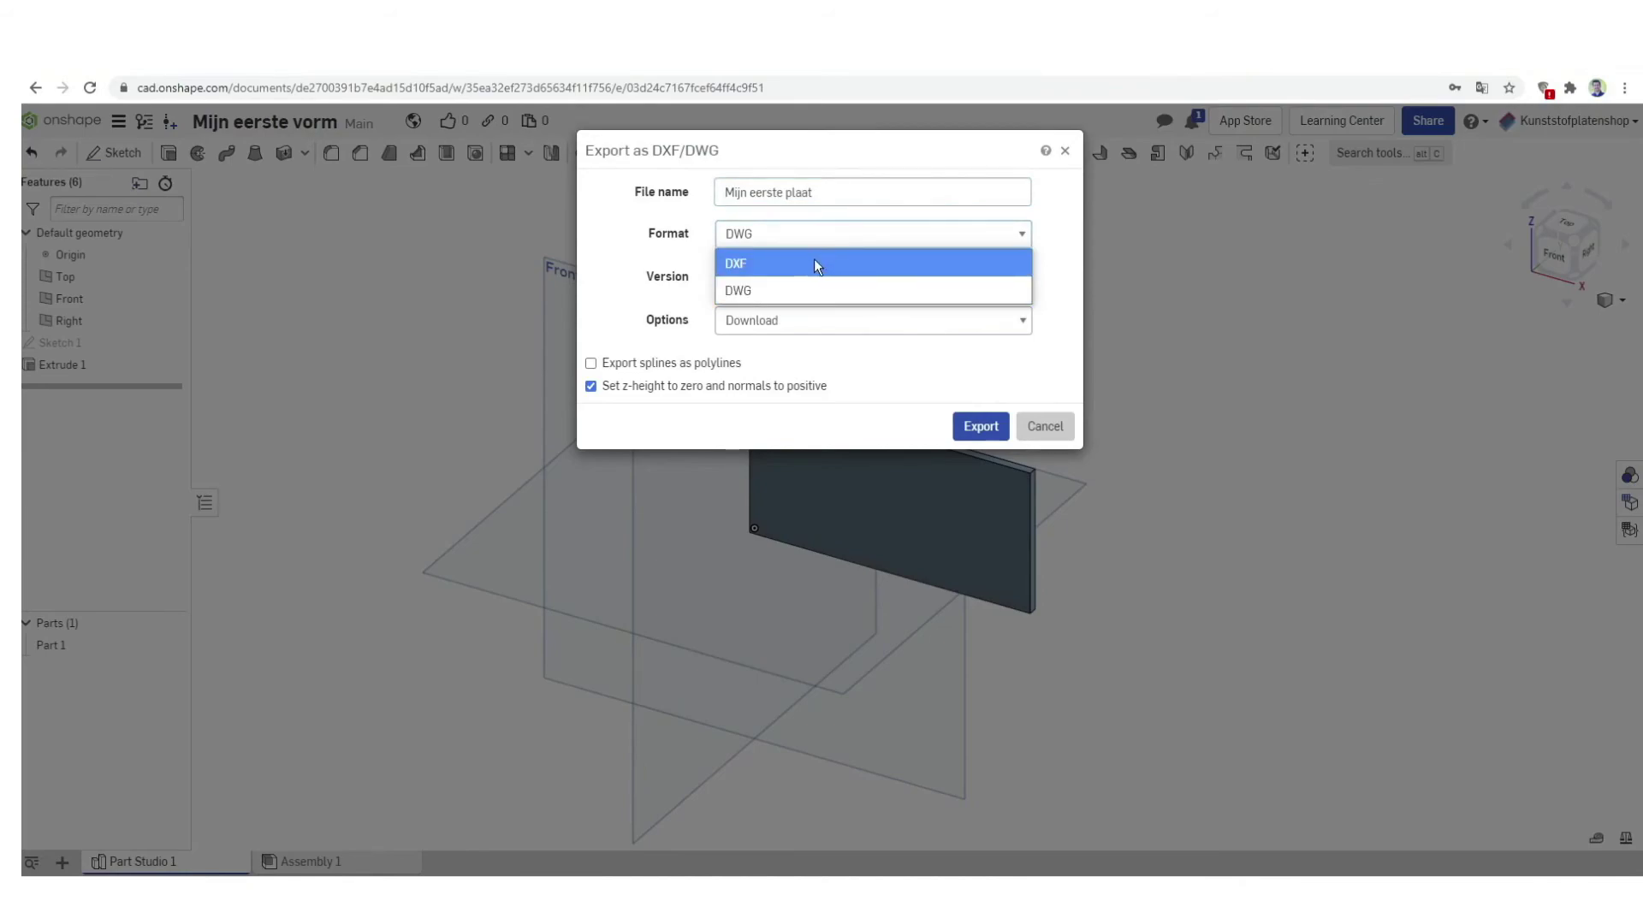
pyautogui.click(731, 262)
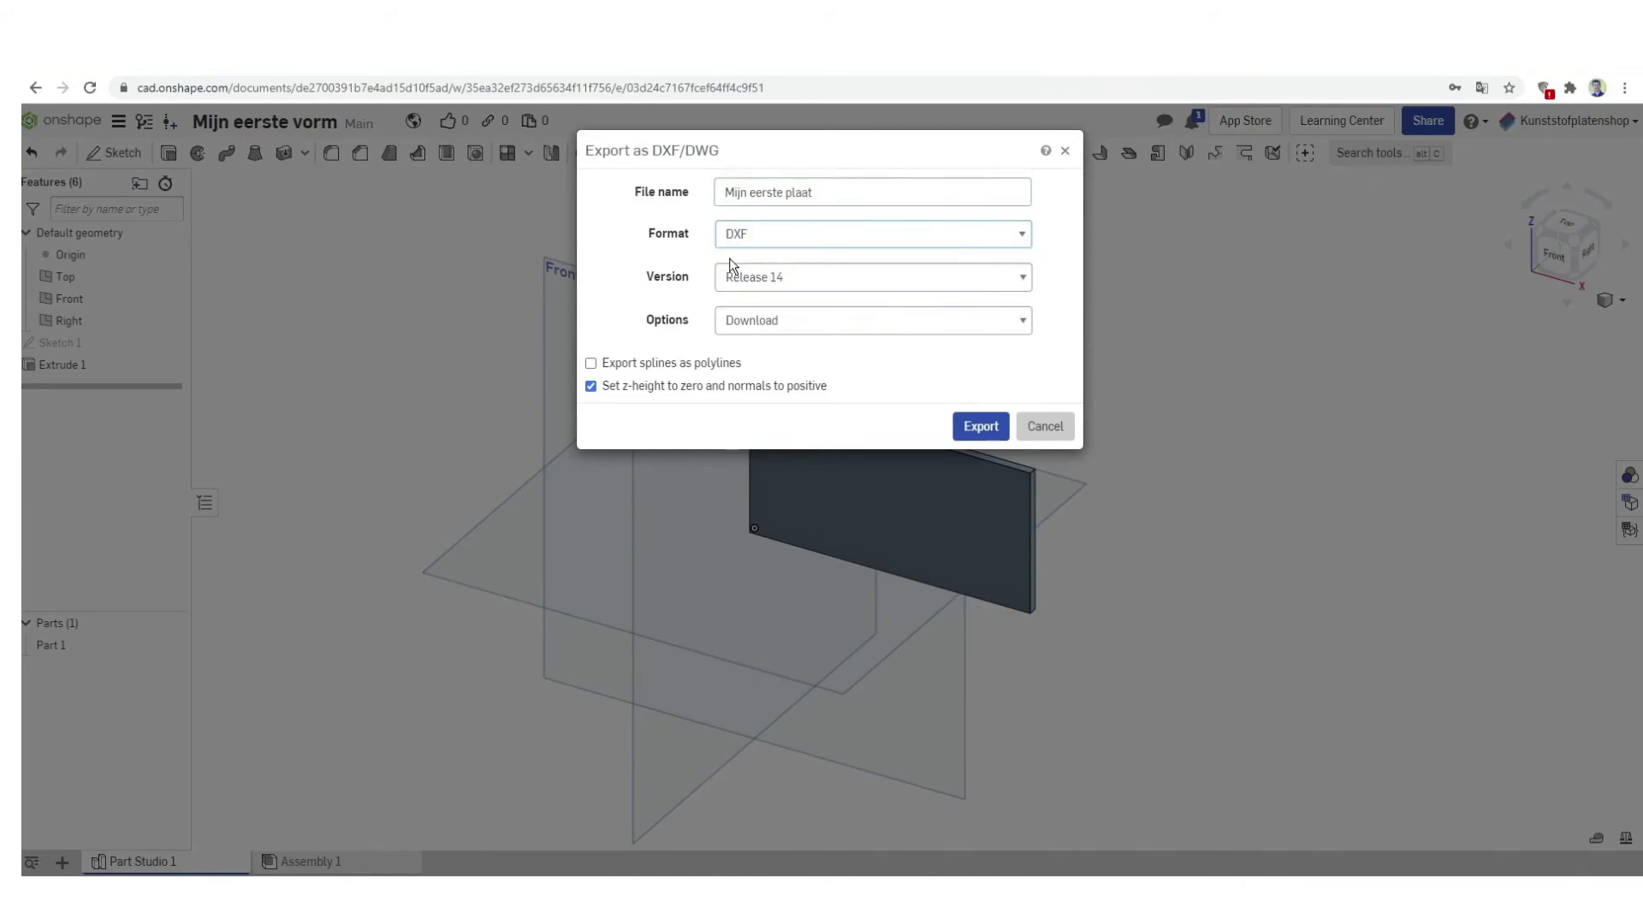
pyautogui.click(805, 277)
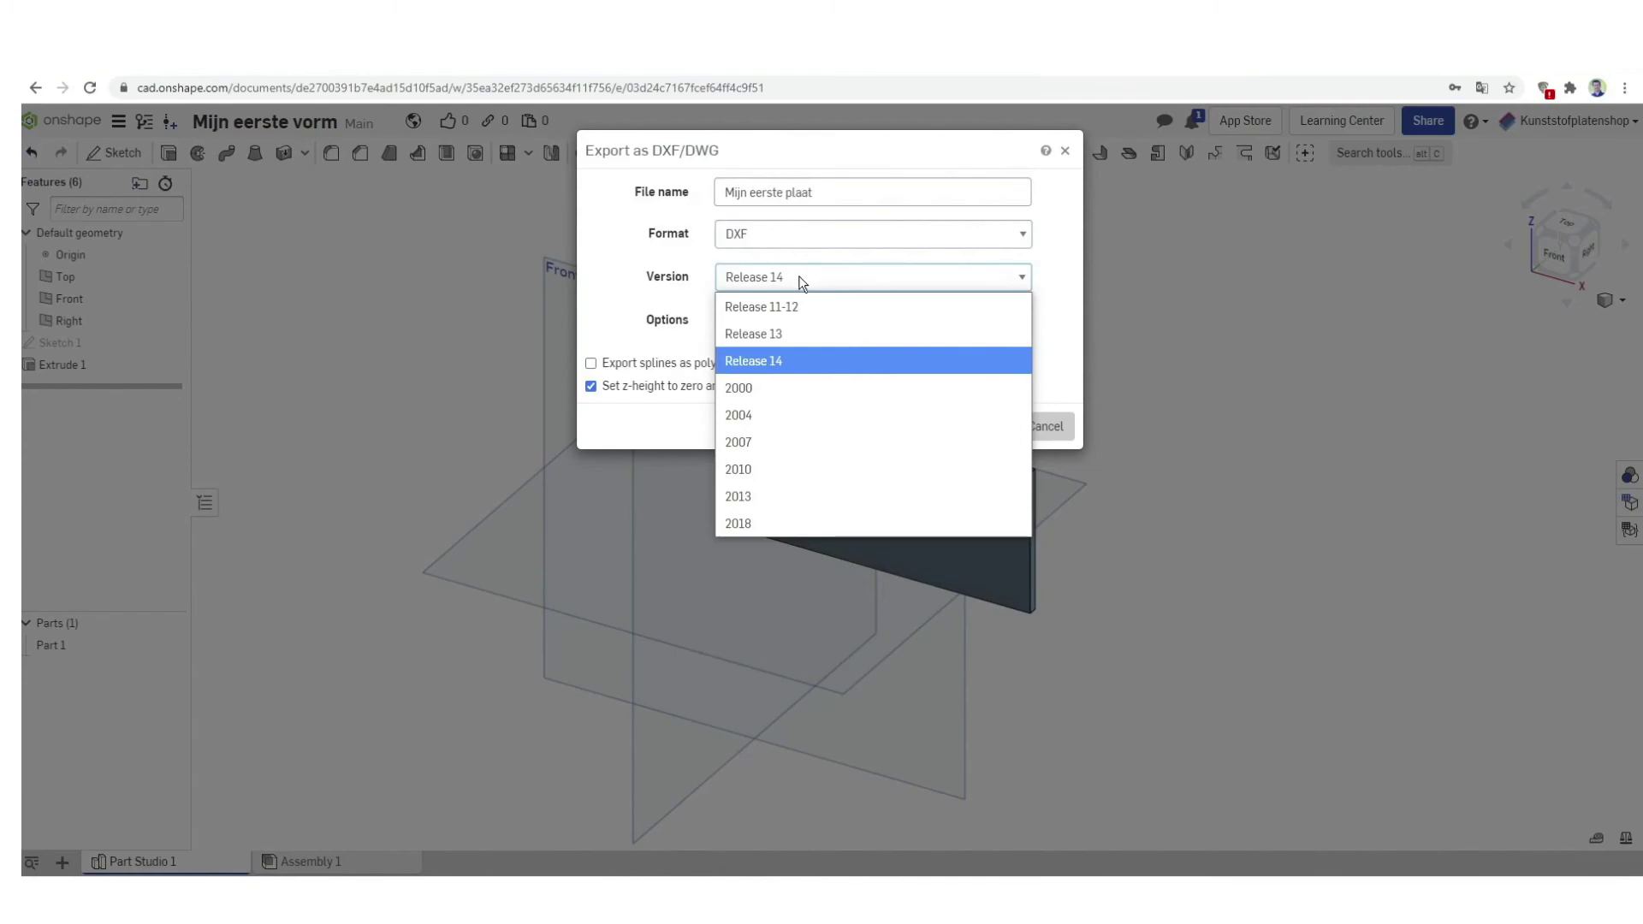
pyautogui.click(794, 307)
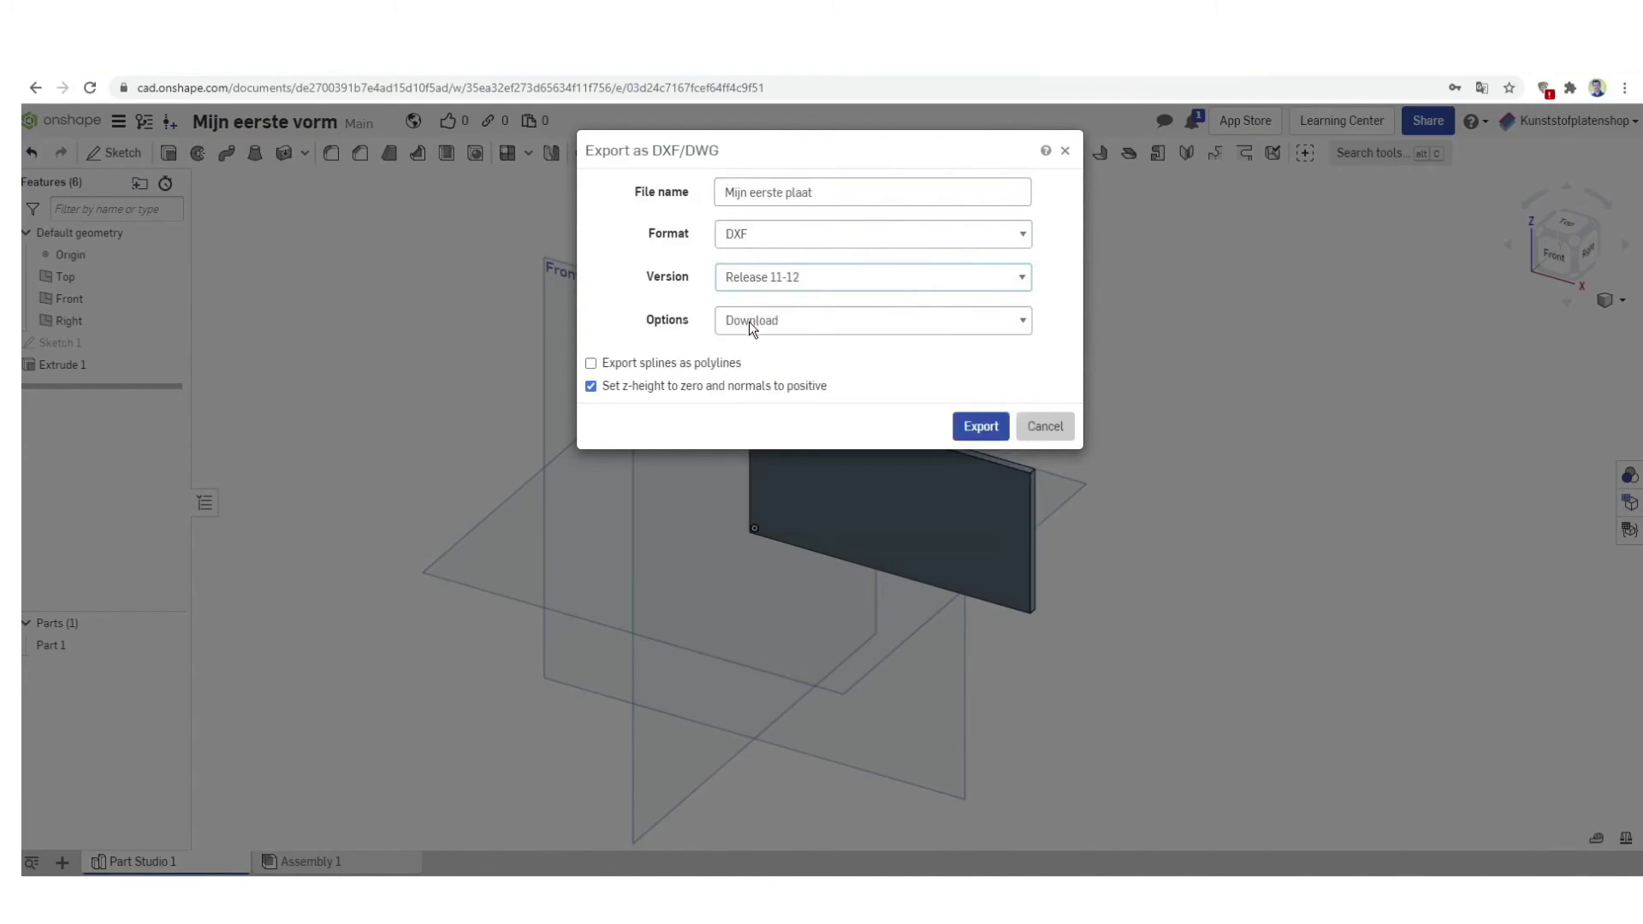
pyautogui.click(698, 365)
pyautogui.click(980, 426)
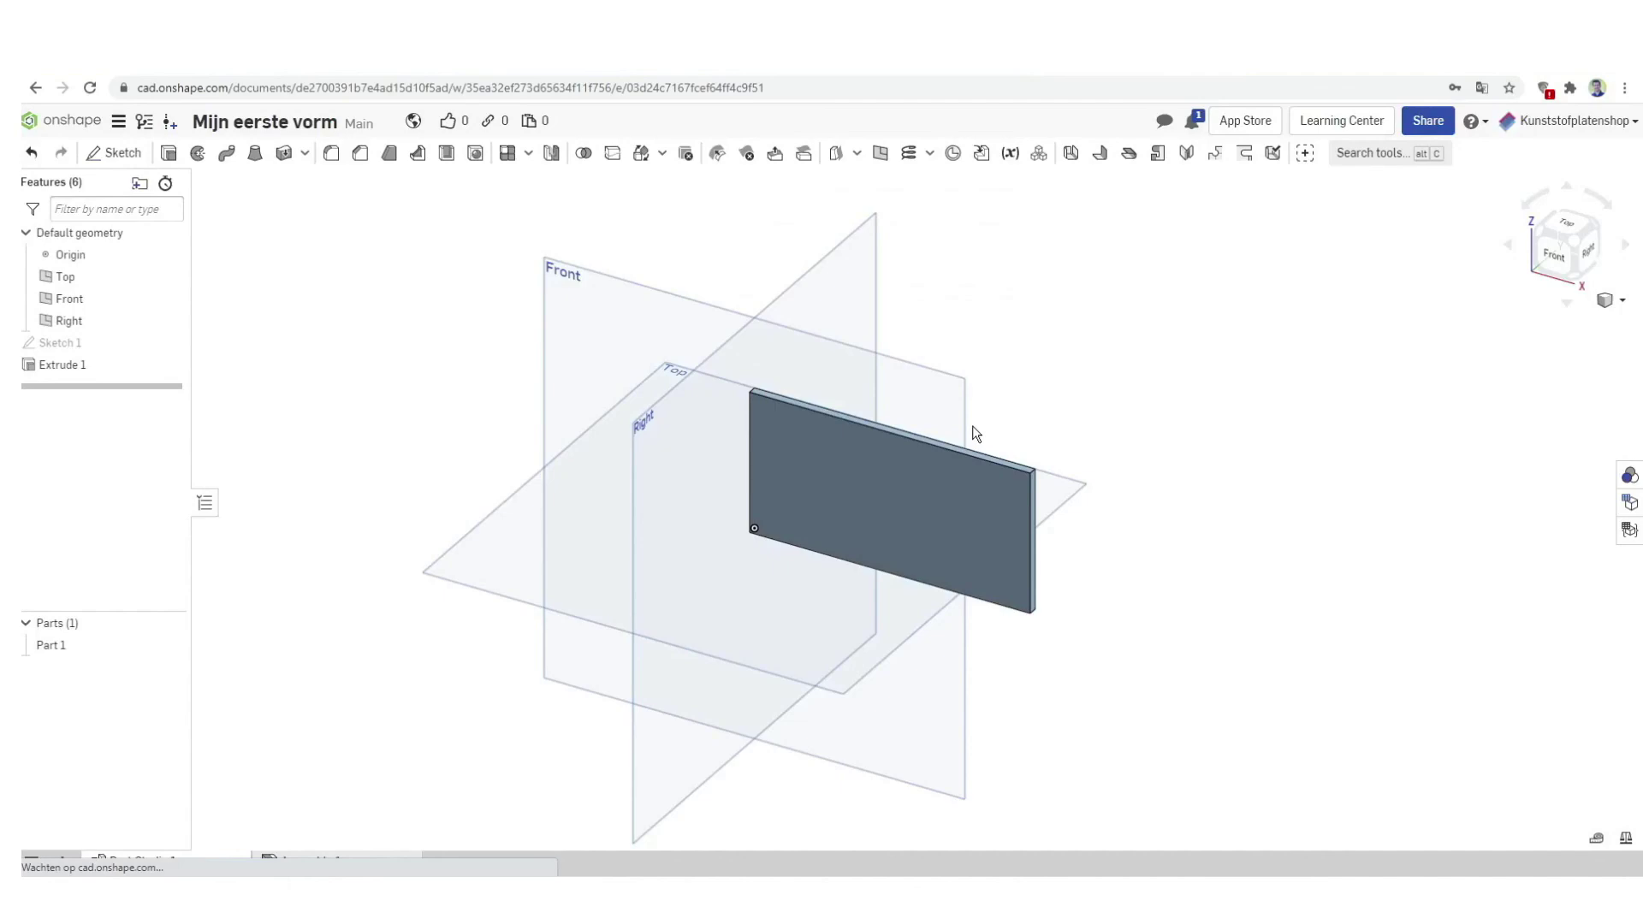